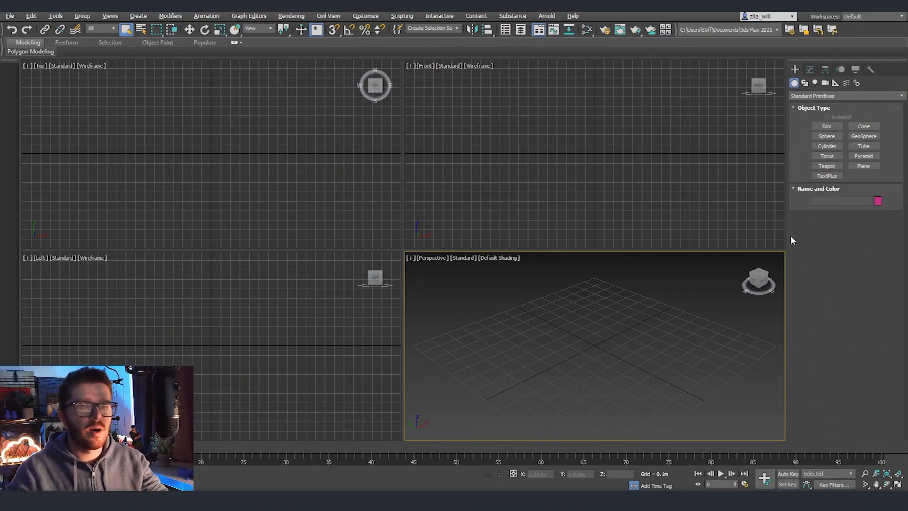
Draw a rectangular plane in the front view, standing upright on the grid.
{"action": "left_click", "coordinate": [861, 166]}
{"action": "key", "text": "alt+w"}
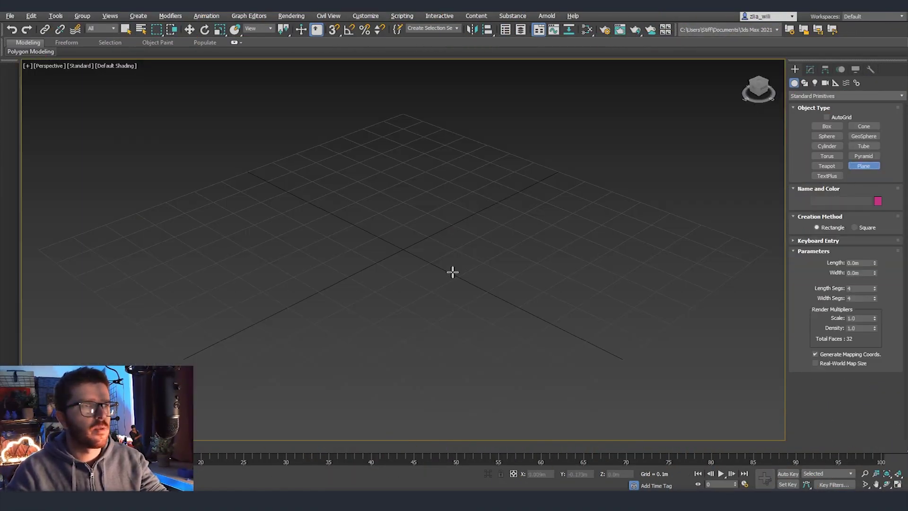
{"action": "key", "text": "f"}
{"action": "left_click_drag", "start_coordinate": [272, 153], "coordinate": [553, 327]}
{"action": "right_click", "coordinate": [670, 300]}
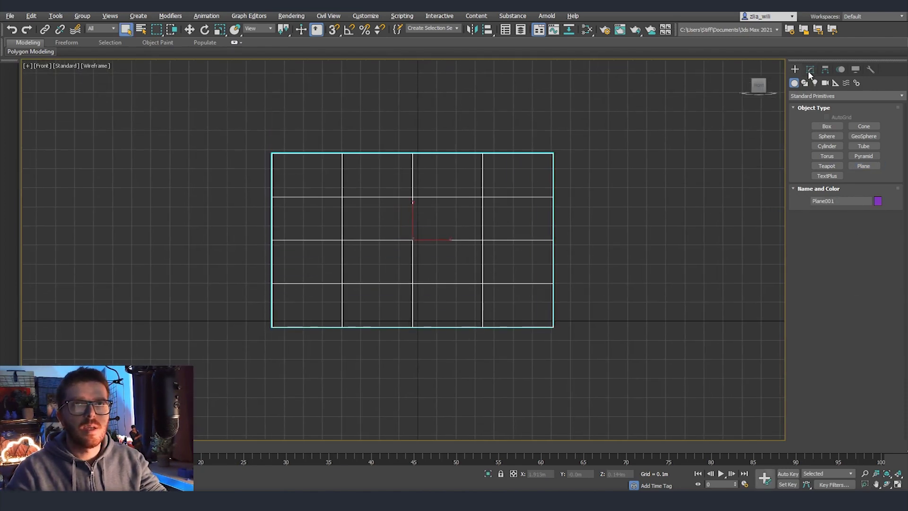
Set the plane's length and width to 1 m, with one length segment and one width segment.
{"action": "left_click", "coordinate": [811, 70]}
{"action": "double_click", "coordinate": [856, 207]}
{"action": "type", "text": "1"}
{"action": "key", "text": "Tab"}
{"action": "type", "text": "1"}
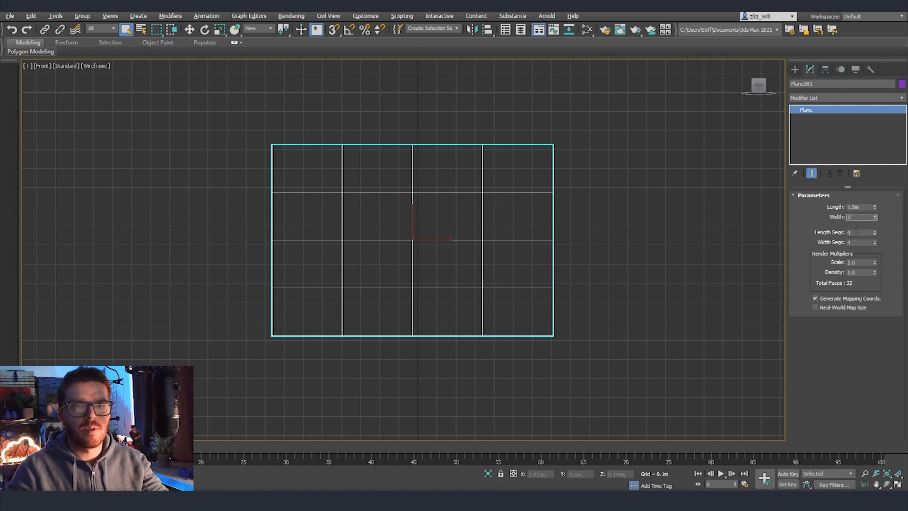
{"action": "right_click", "coordinate": [874, 233]}
{"action": "right_click", "coordinate": [874, 243]}
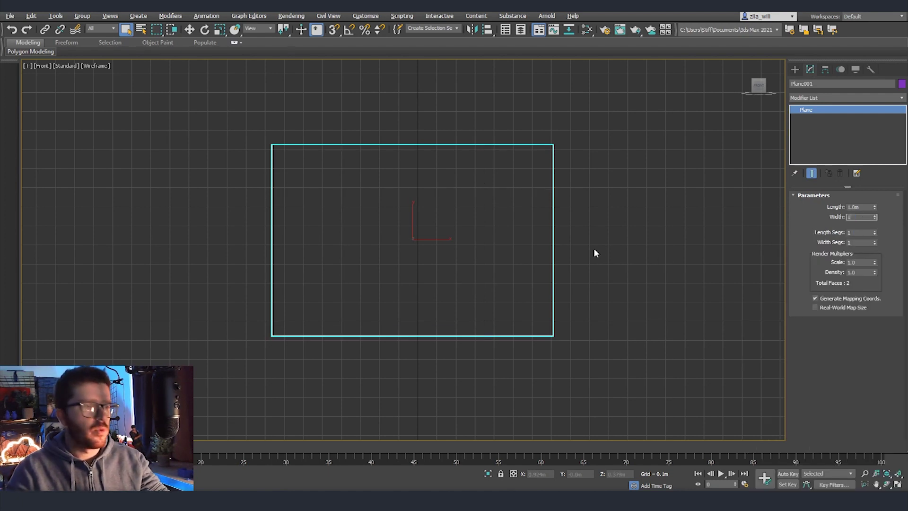
{"action": "key", "text": "Return"}
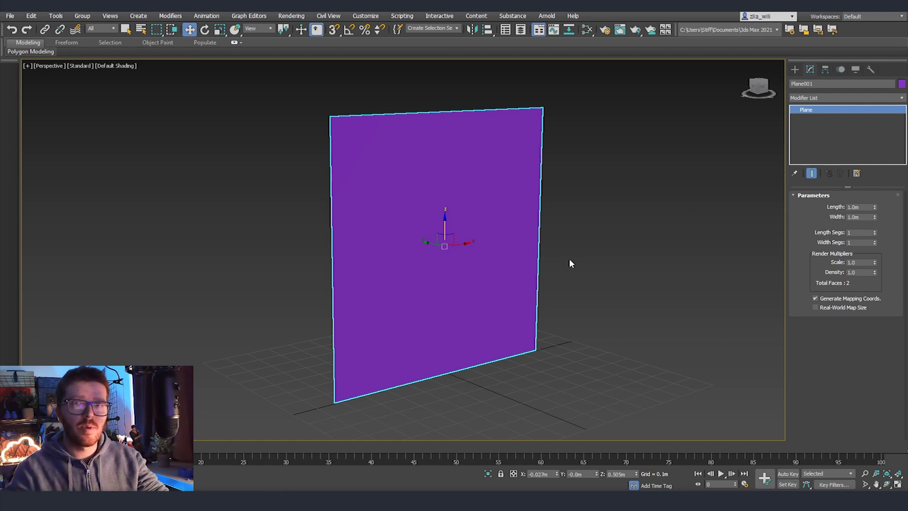
Create a PBR Material (Metal/Rough) and connect a bitmap of T_Grass_D.tga to its base color map.
{"action": "middle_click_drag", "start_coordinate": [599, 266], "coordinate": [603, 266]}
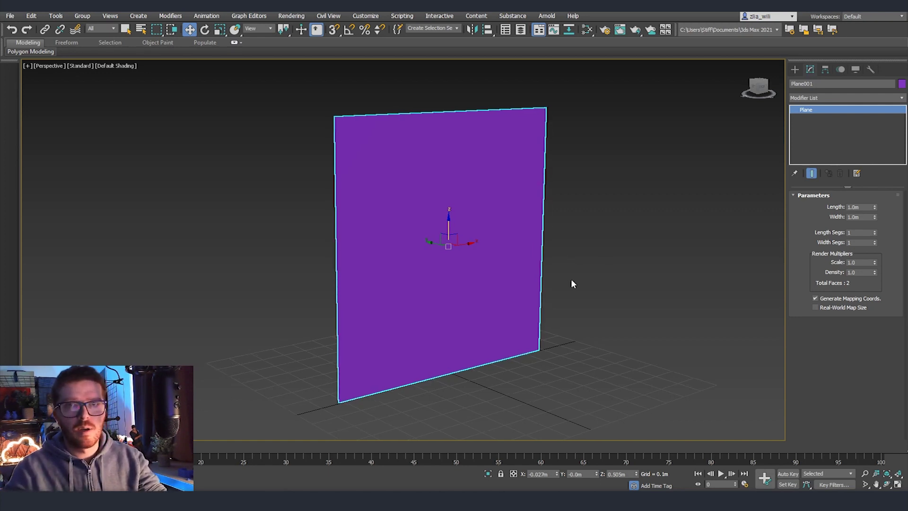
{"action": "key", "text": "m"}
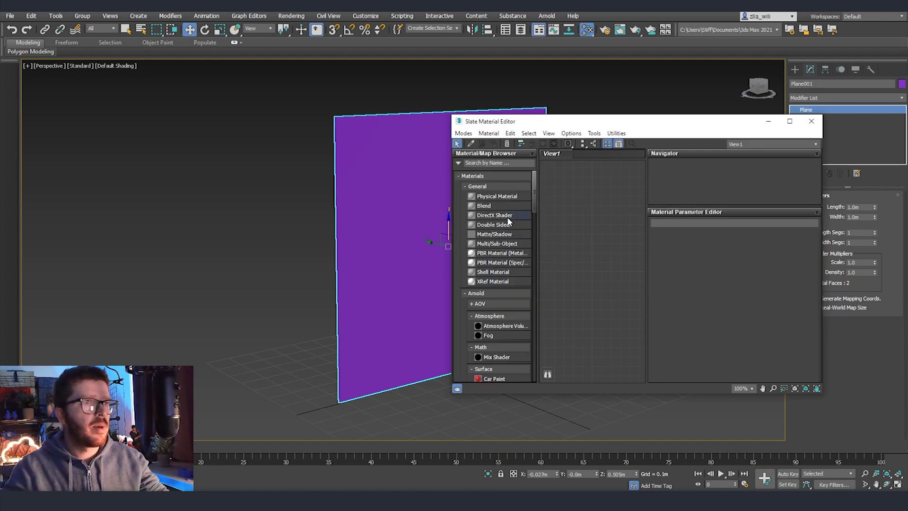
{"action": "left_click_drag", "start_coordinate": [549, 256], "coordinate": [615, 261]}
{"action": "middle_click_drag", "start_coordinate": [555, 267], "coordinate": [588, 277]}
{"action": "scroll", "coordinate": [589, 277], "scroll_direction": "down", "scroll_amount": 2}
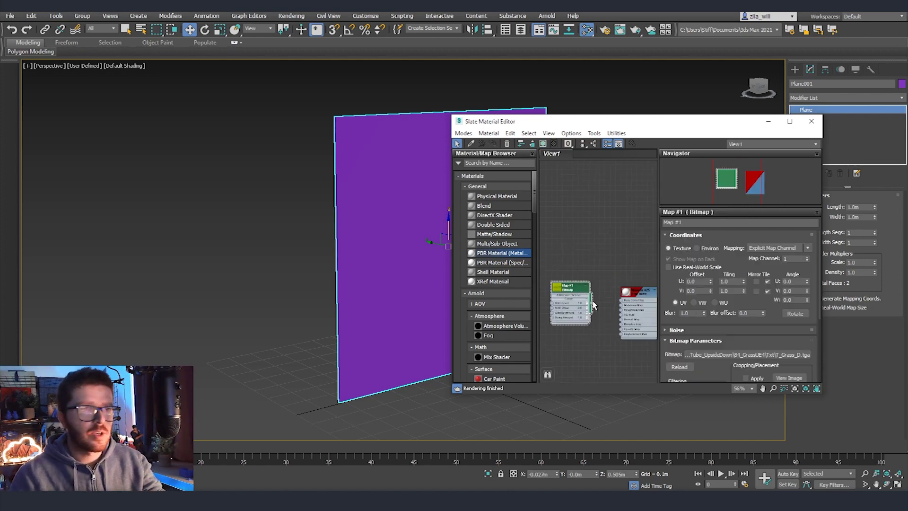
{"action": "left_click_drag", "start_coordinate": [592, 303], "coordinate": [621, 301]}
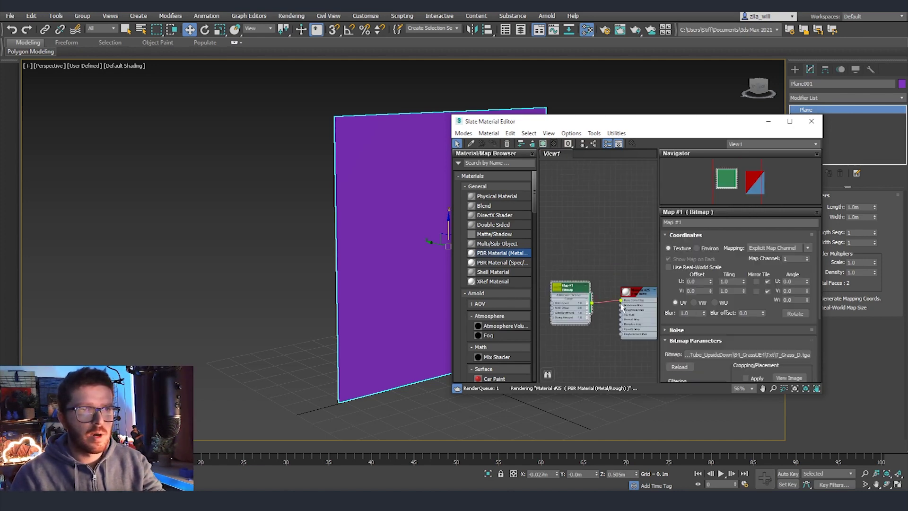
Assign the PBR grass material to the selected plane.
{"action": "middle_click_drag", "start_coordinate": [390, 303], "coordinate": [362, 301]}
{"action": "left_click", "coordinate": [636, 295]}
{"action": "left_click", "coordinate": [495, 145]}
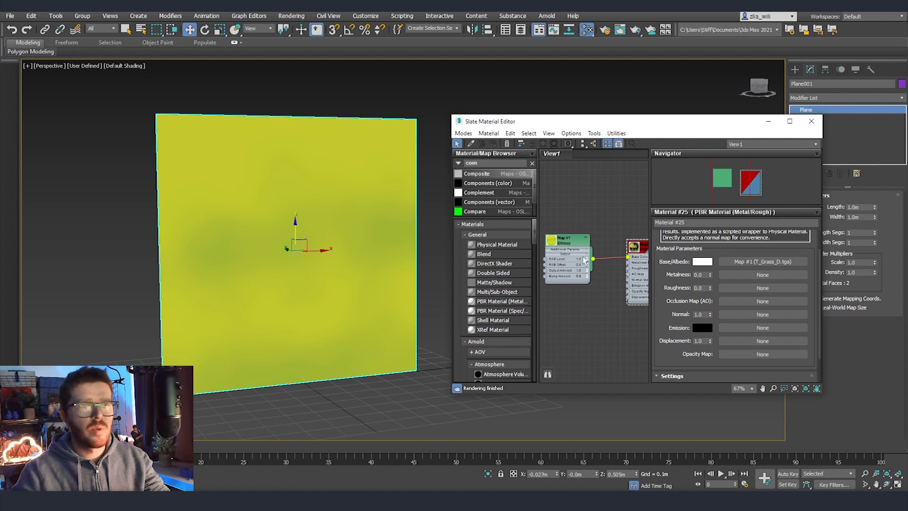
Connect the T_Grass_D.tga bitmap to the material's opacity map as well.
{"action": "scroll", "coordinate": [597, 273], "scroll_direction": "up", "scroll_amount": 2}
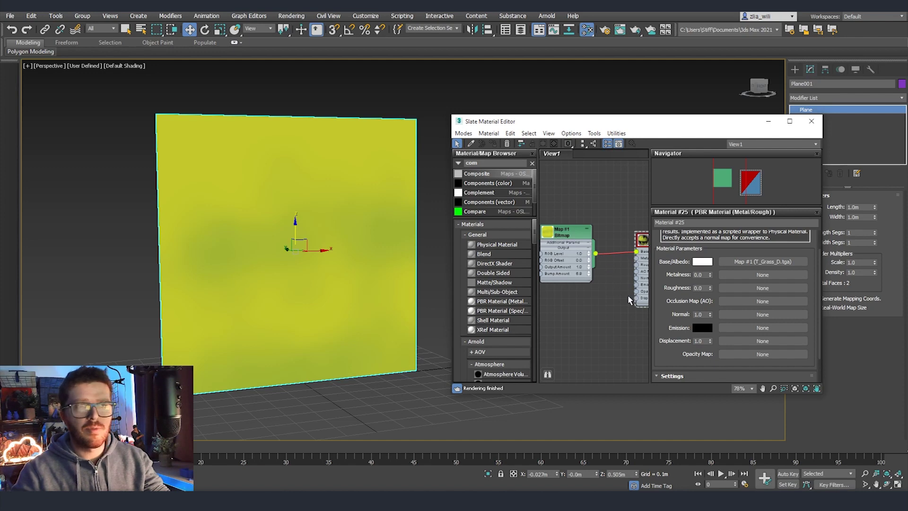
{"action": "middle_click_drag", "start_coordinate": [607, 289], "coordinate": [582, 286]}
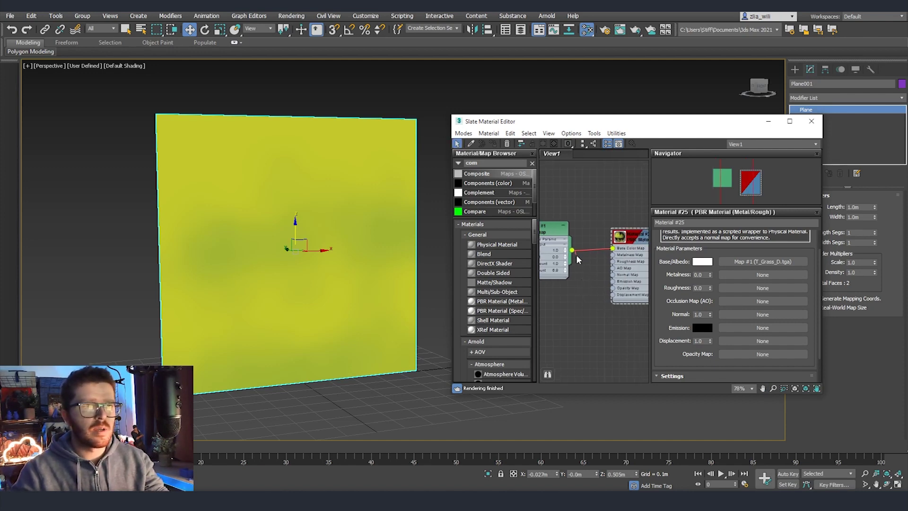
{"action": "left_click_drag", "start_coordinate": [598, 294], "coordinate": [614, 290]}
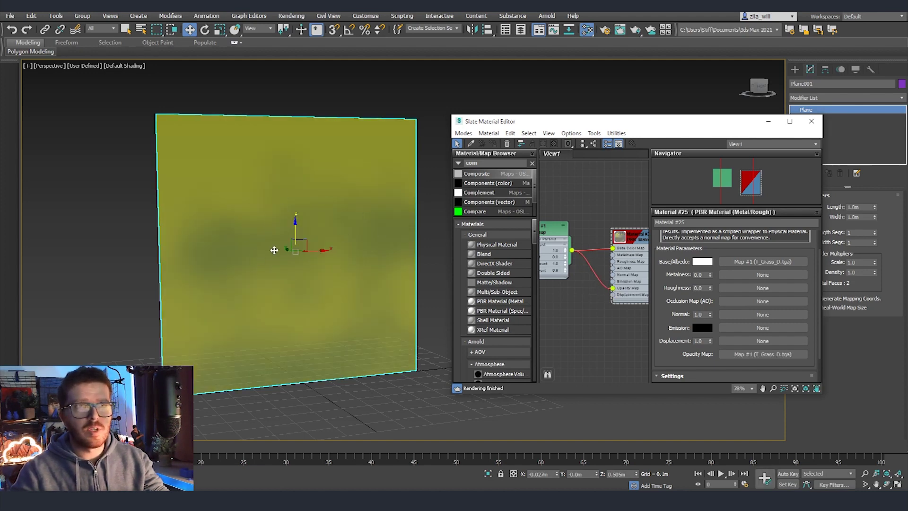
Set the grass bitmap's mono channel output to Alpha and close the material editor.
{"action": "left_click", "coordinate": [755, 355]}
{"action": "scroll", "coordinate": [697, 316], "scroll_direction": "down", "scroll_amount": 5}
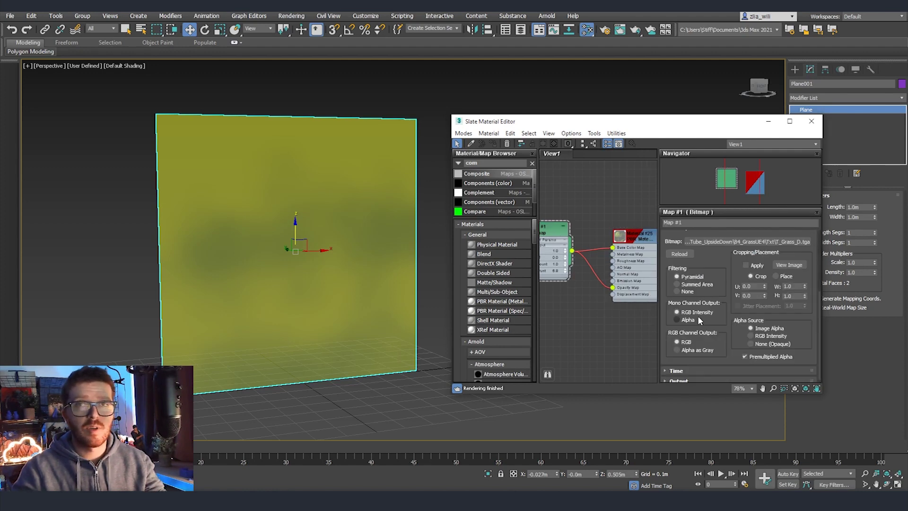
{"action": "left_click", "coordinate": [702, 319]}
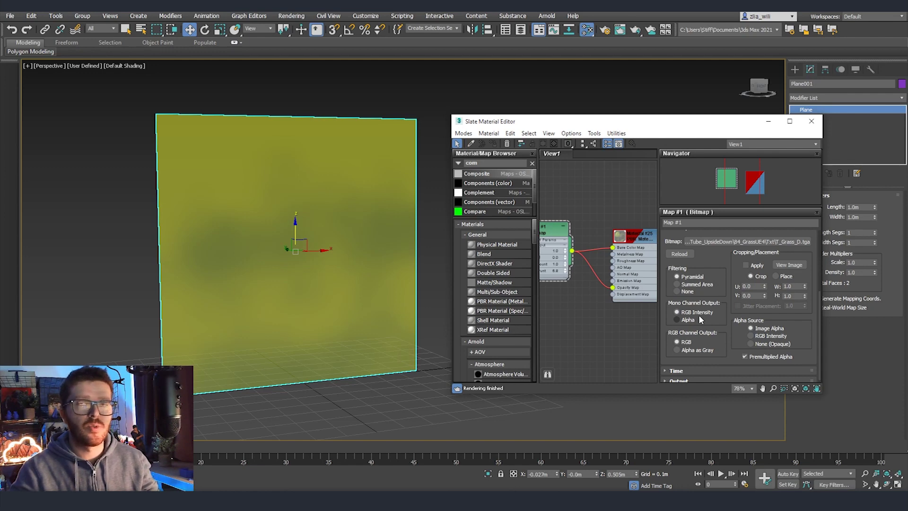
{"action": "left_click", "coordinate": [688, 320]}
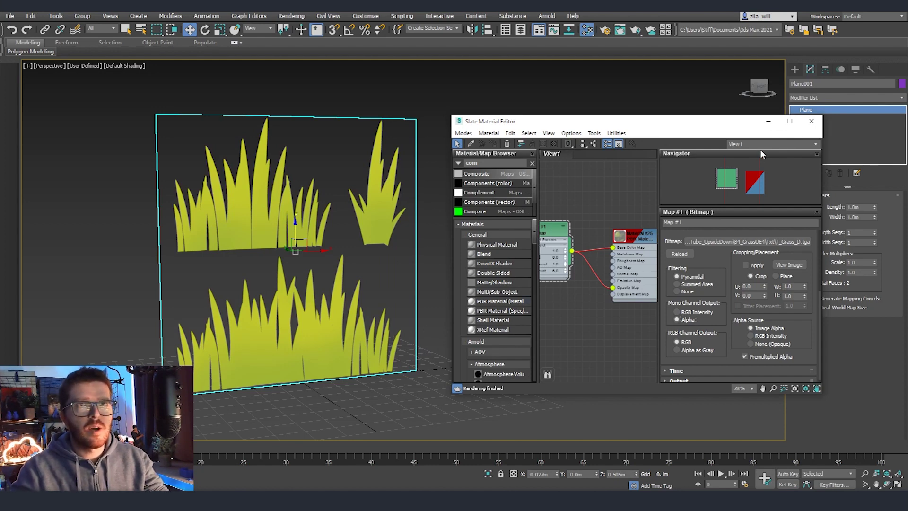
{"action": "left_click", "coordinate": [812, 121]}
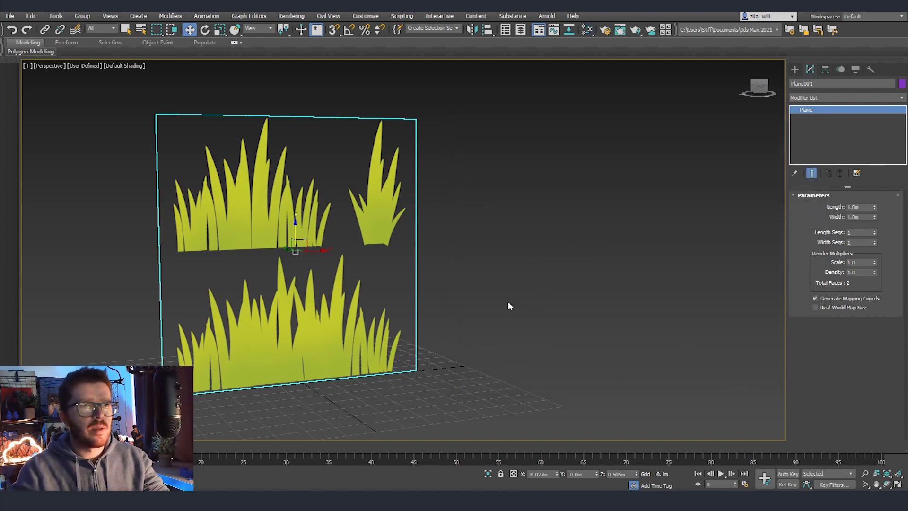
Convert the grass plane to an Editable Poly and frame it in the perspective view.
{"action": "right_click", "coordinate": [284, 289]}
{"action": "mouse_move", "coordinate": [350, 386]}
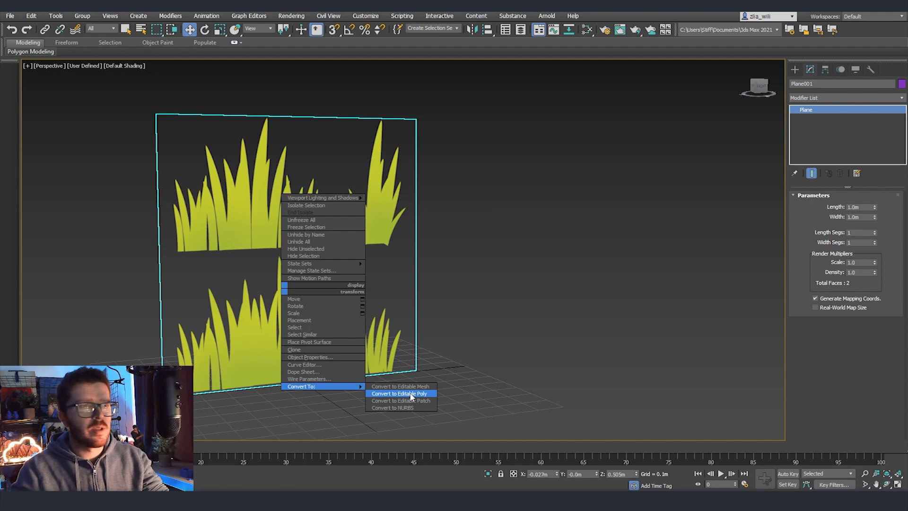
{"action": "left_click", "coordinate": [409, 394]}
{"action": "key", "text": "z"}
Connect the plane's two vertical side edges with a horizontal edge between the upper and lower grass rows.
{"action": "key", "text": "2"}
{"action": "middle_click_drag", "start_coordinate": [547, 283], "coordinate": [463, 290], "text": "alt"}
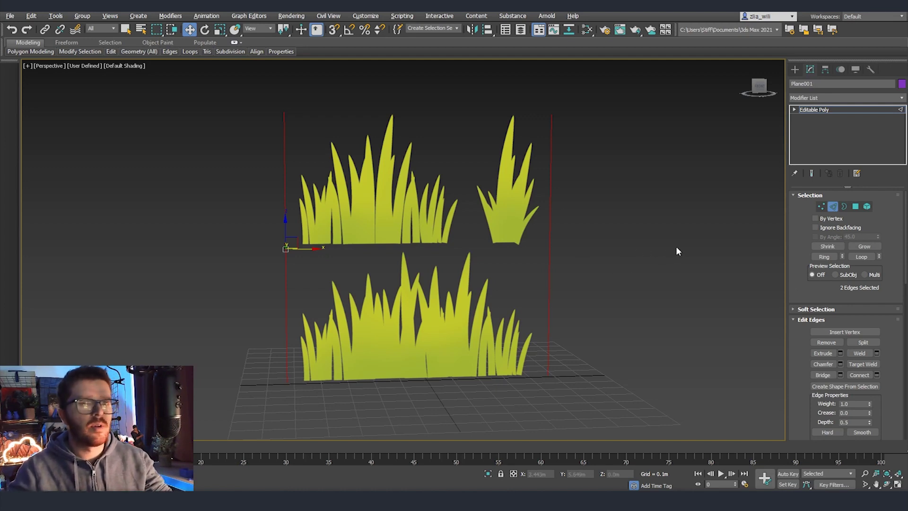
{"action": "left_click", "coordinate": [868, 377]}
Detach the lower polygon with the wide grass clump as a separate object.
{"action": "middle_click_drag", "start_coordinate": [445, 261], "coordinate": [444, 290]}
{"action": "key", "text": "4"}
{"action": "left_click", "coordinate": [478, 312]}
{"action": "key", "text": "F3"}
{"action": "key", "text": "F3"}
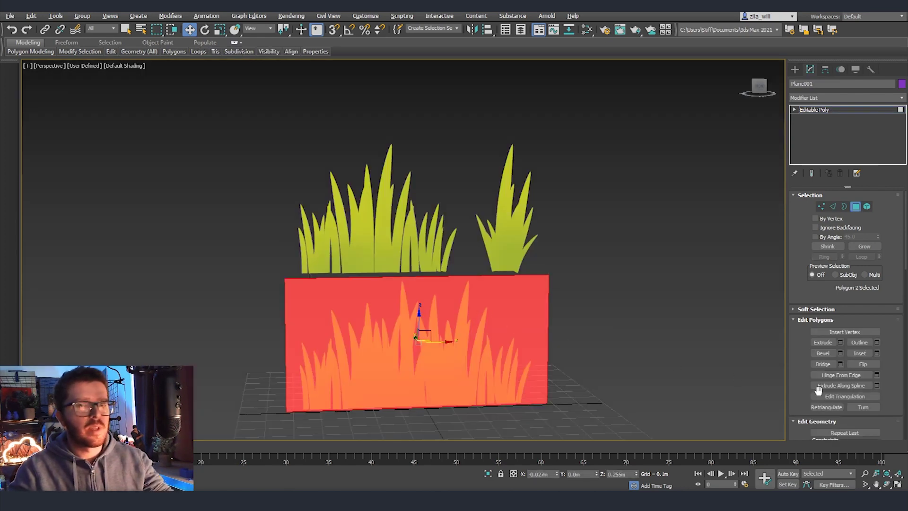
{"action": "scroll", "coordinate": [880, 407], "scroll_direction": "down", "scroll_amount": 4}
{"action": "left_click", "coordinate": [869, 407]}
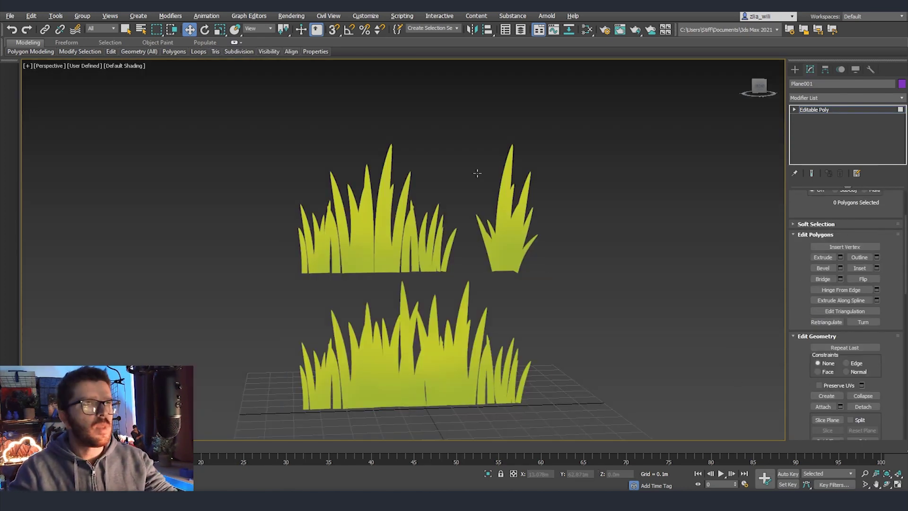
Show edged faces and connect the upper piece's top and bottom edges with a vertical edge.
{"action": "key", "text": "F4"}
{"action": "left_click", "coordinate": [468, 147]}
{"action": "key", "text": "2"}
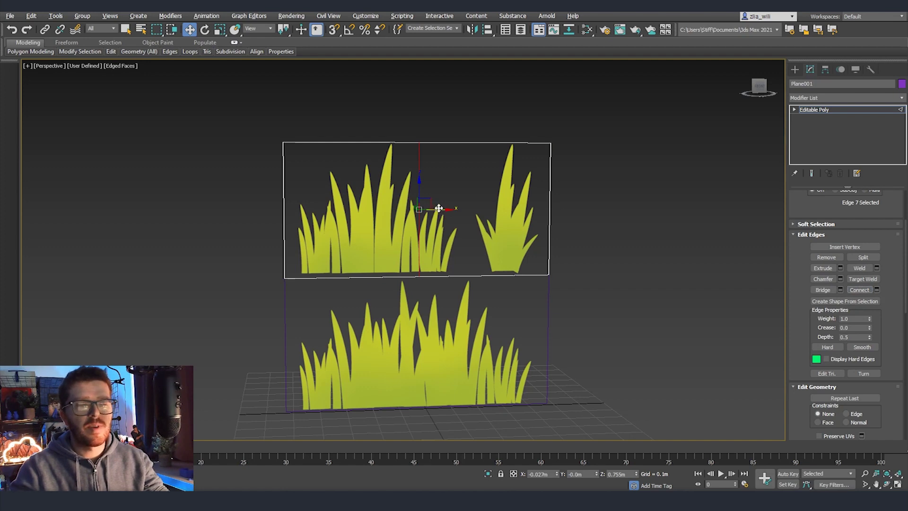
Enable Preserve UVs and move the vertical edge about 0.18 m along X into the gap between the two upper clumps.
{"action": "left_click_drag", "start_coordinate": [425, 204], "coordinate": [506, 217]}
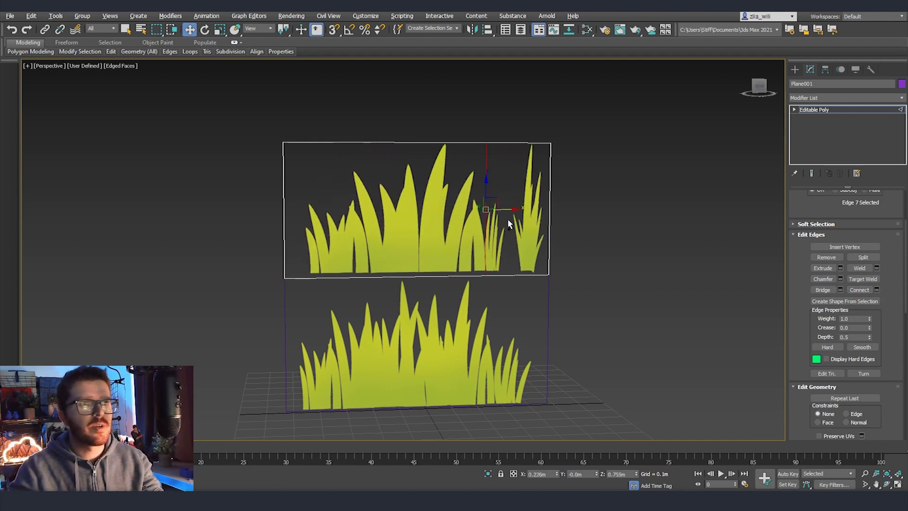
{"action": "key", "text": "ctrl+z"}
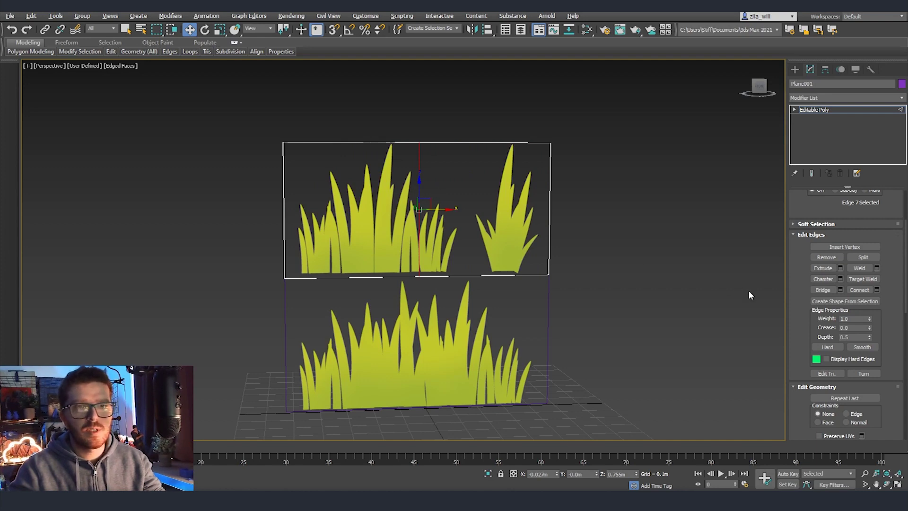
{"action": "scroll", "coordinate": [799, 326], "scroll_direction": "down", "scroll_amount": 5}
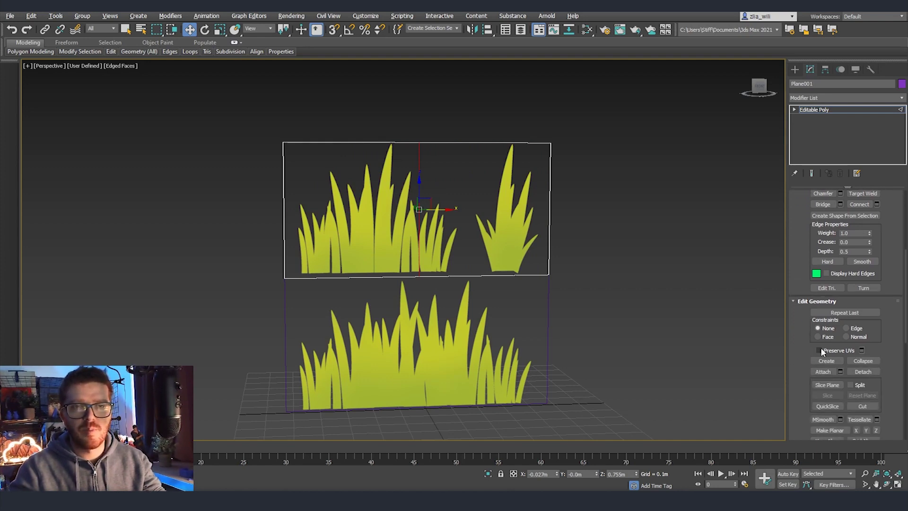
{"action": "left_click_drag", "start_coordinate": [447, 211], "coordinate": [494, 216]}
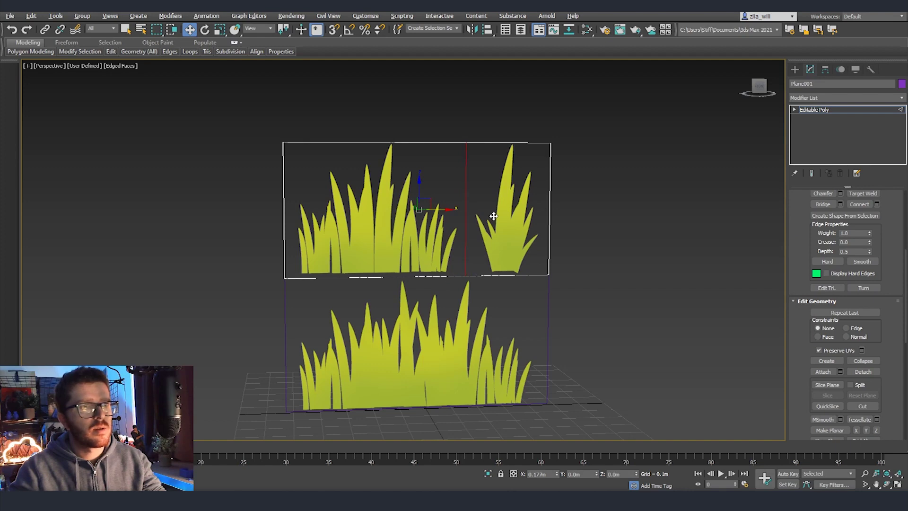
Detach the polygon with the small narrow grass clump as its own object.
{"action": "key", "text": "4"}
{"action": "left_click", "coordinate": [528, 229]}
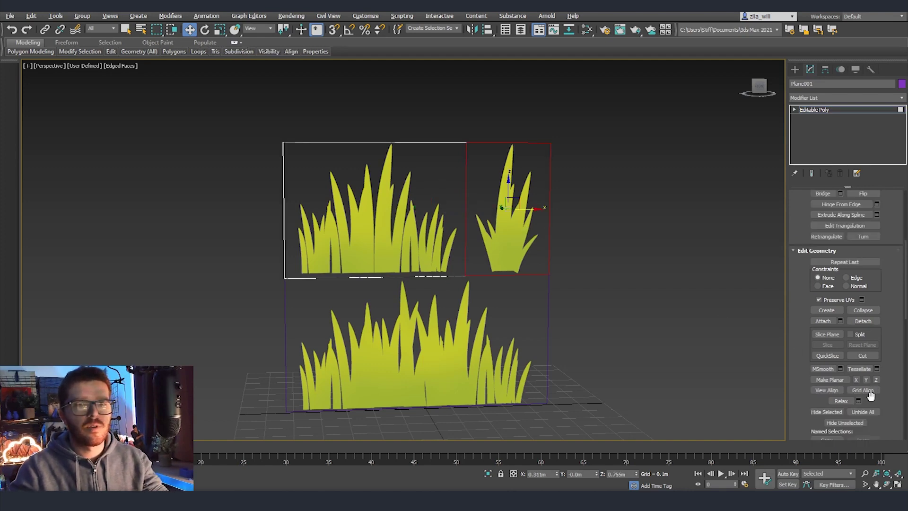
{"action": "scroll", "coordinate": [875, 400], "scroll_direction": "down", "scroll_amount": 12}
{"action": "scroll", "coordinate": [877, 400], "scroll_direction": "down", "scroll_amount": 3}
{"action": "scroll", "coordinate": [870, 373], "scroll_direction": "up", "scroll_amount": 8}
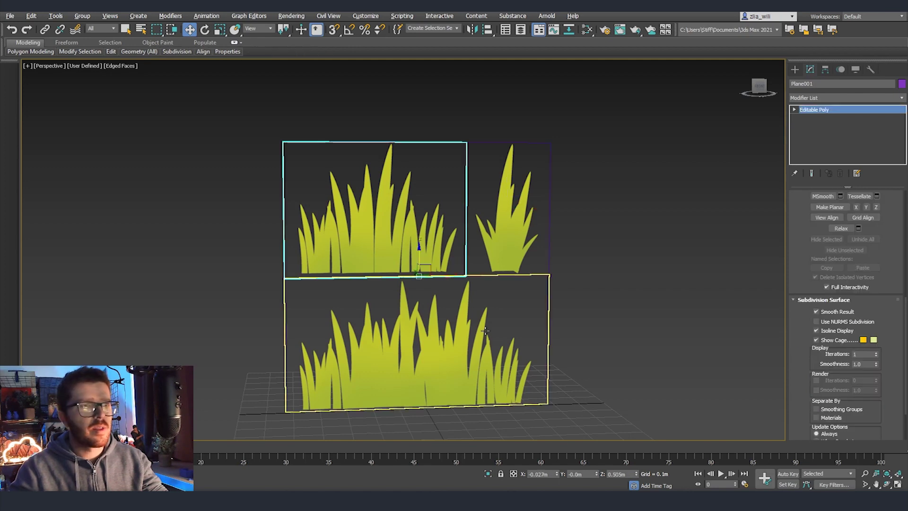
Move only the pivot of the lower wide clump to Z 0, at the base of the grass.
{"action": "left_click", "coordinate": [401, 306]}
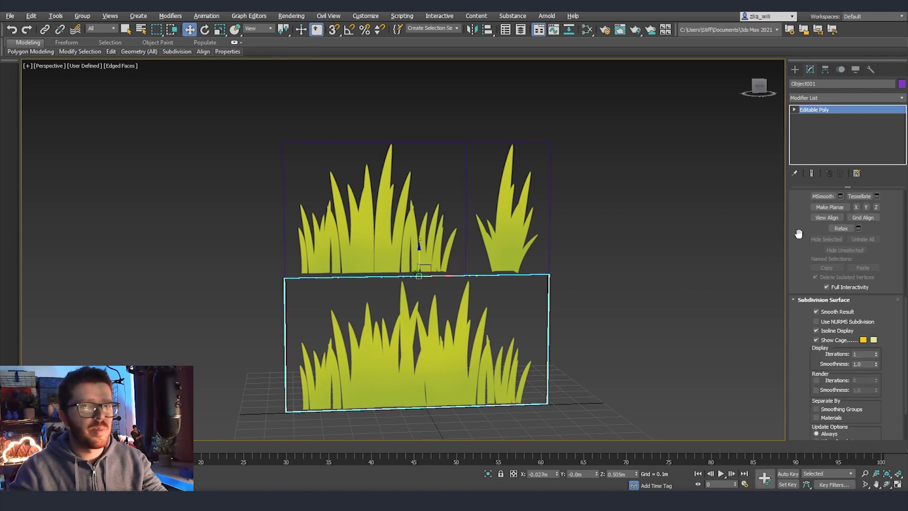
{"action": "left_click", "coordinate": [826, 70]}
{"action": "left_click", "coordinate": [845, 134]}
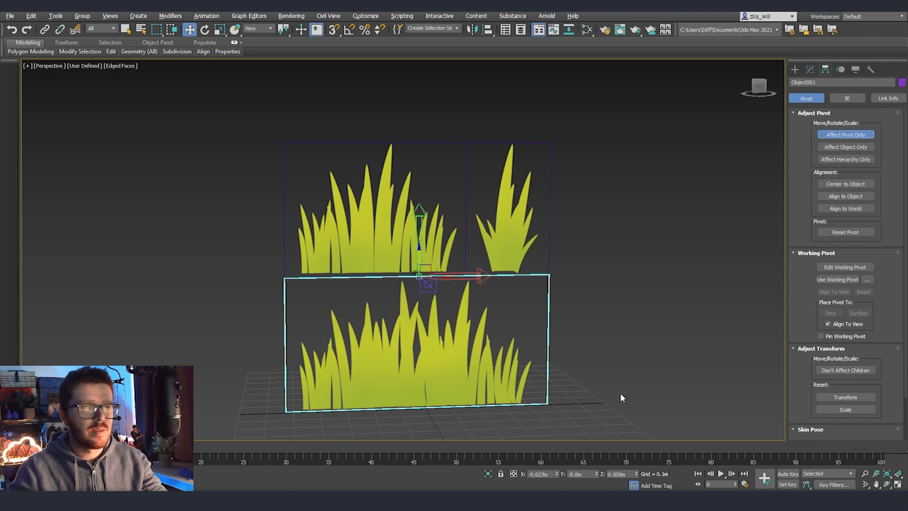
{"action": "right_click", "coordinate": [637, 474]}
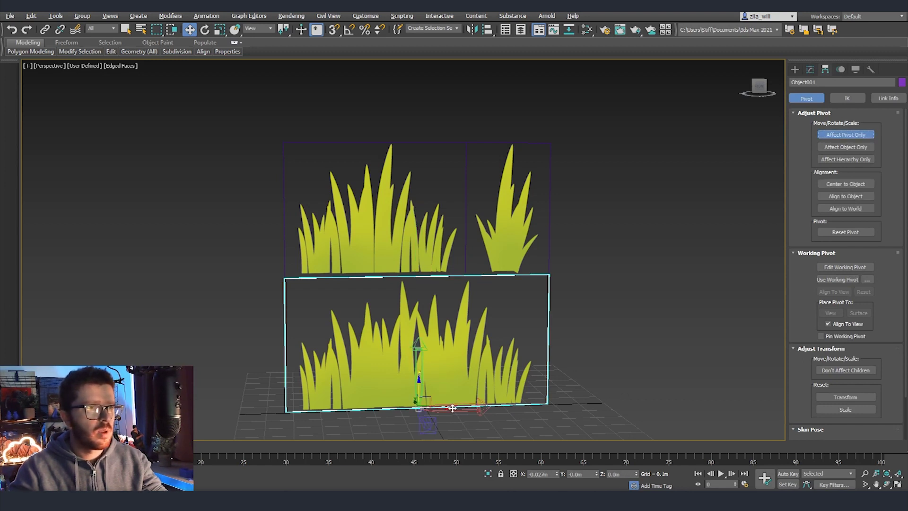
{"action": "left_click", "coordinate": [845, 135]}
Move the two upper grass pieces aside along X, away from the wide clump, and select the wide clump.
{"action": "left_click_drag", "start_coordinate": [235, 198], "coordinate": [642, 213]}
{"action": "left_click_drag", "start_coordinate": [475, 209], "coordinate": [904, 211]}
{"action": "left_click", "coordinate": [470, 330]}
{"action": "middle_click_drag", "start_coordinate": [470, 330], "coordinate": [432, 318], "text": "alt"}
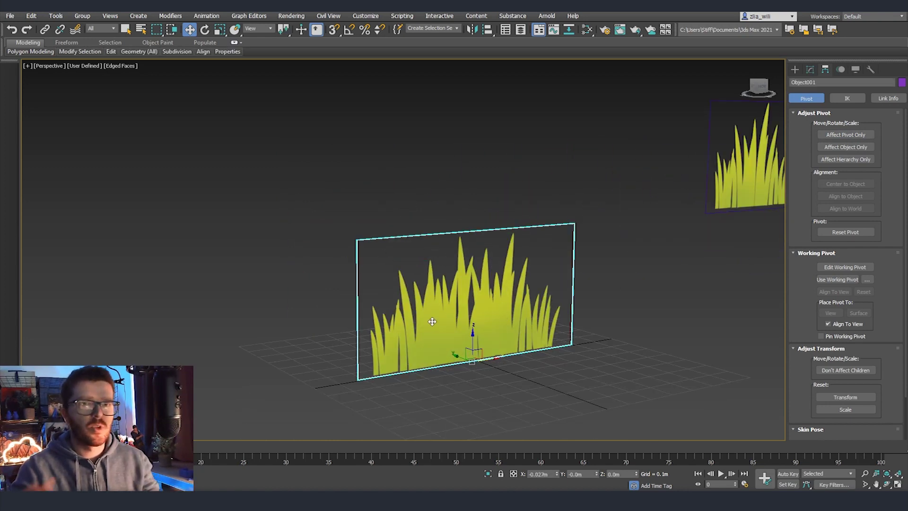
Connect the wide clump's two vertical side edges with a horizontal edge across the middle.
{"action": "key", "text": "2"}
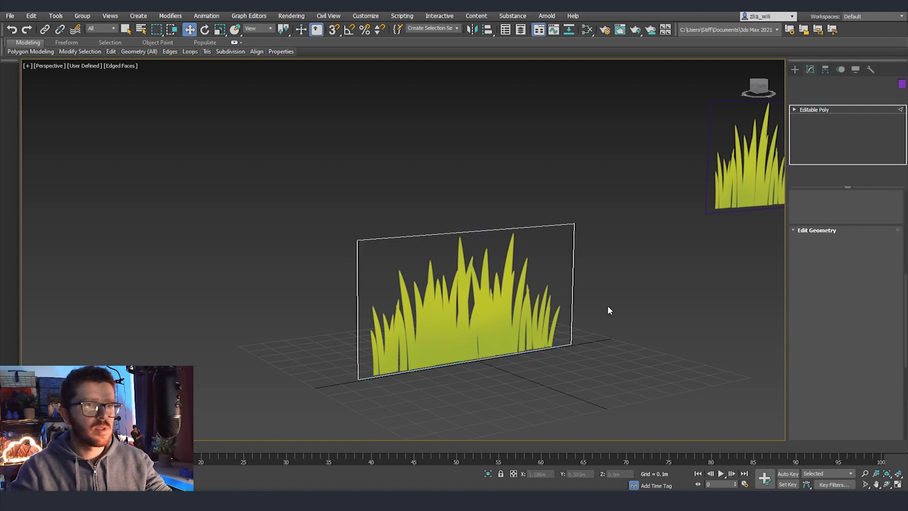
{"action": "left_click", "coordinate": [567, 303]}
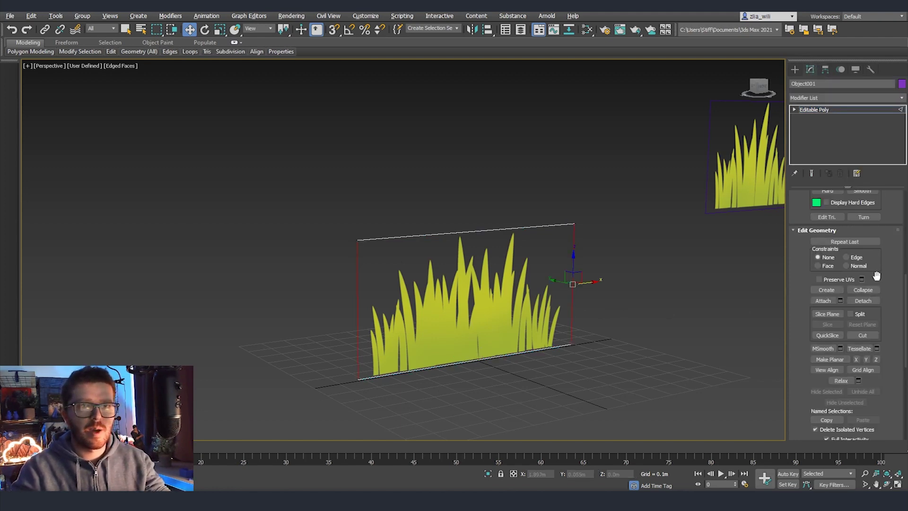
{"action": "scroll", "coordinate": [875, 269], "scroll_direction": "up", "scroll_amount": 3}
{"action": "left_click", "coordinate": [859, 232]}
{"action": "middle_click_drag", "start_coordinate": [549, 294], "coordinate": [518, 293], "text": "alt"}
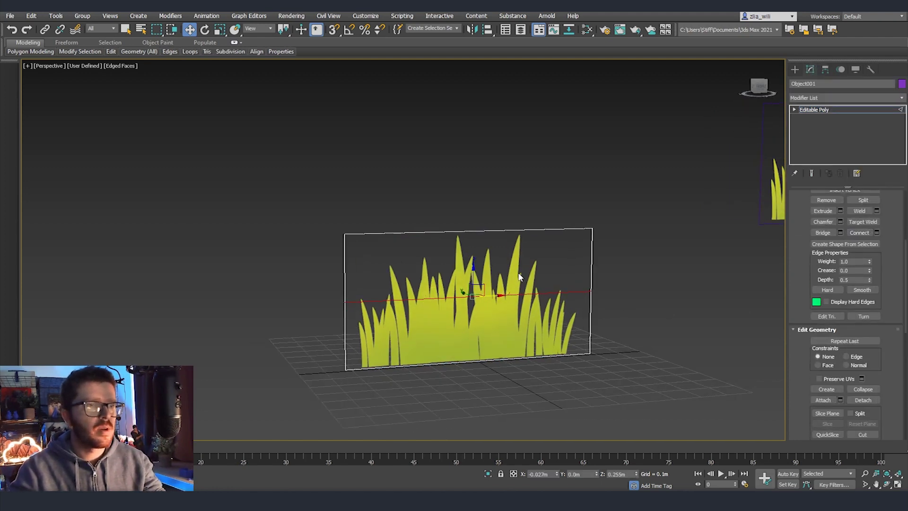
Undo the single middle edge and connect the wide clump's two side edges with three horizontal edges instead.
{"action": "key", "text": "ctrl+z"}
{"action": "left_click", "coordinate": [877, 232]}
{"action": "left_click", "coordinate": [411, 296]}
{"action": "middle_click_drag", "start_coordinate": [534, 325], "coordinate": [518, 311], "text": "alt"}
{"action": "left_click", "coordinate": [518, 310]}
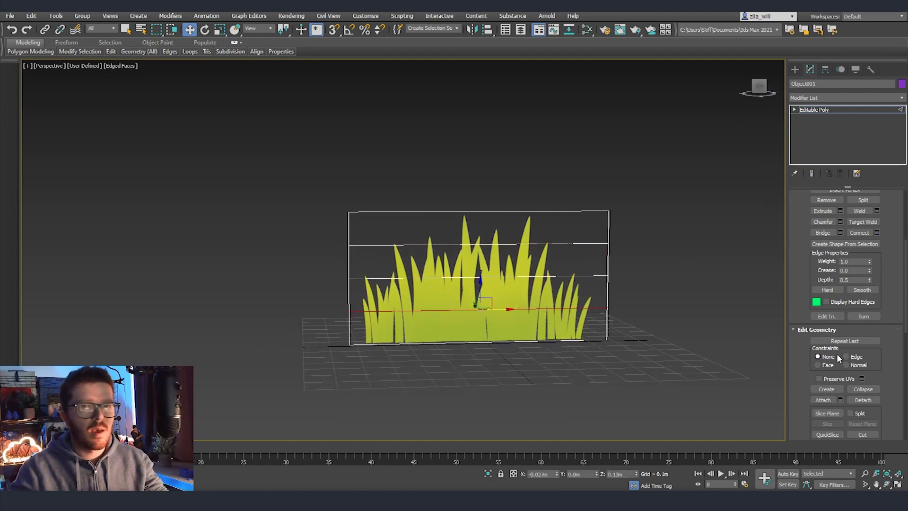
Turn on Preserve UVs and reposition the three horizontal edges vertically, two near the grass base and one near the blade tips.
{"action": "scroll", "coordinate": [835, 354], "scroll_direction": "down", "scroll_amount": 2}
{"action": "scroll", "coordinate": [417, 306], "scroll_direction": "up", "scroll_amount": 3}
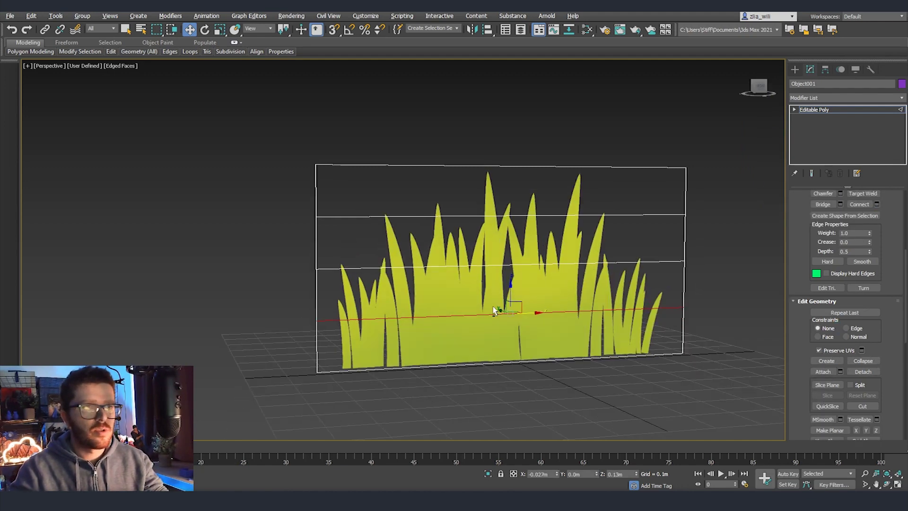
{"action": "left_click_drag", "start_coordinate": [512, 297], "coordinate": [514, 325]}
{"action": "left_click", "coordinate": [486, 265]}
{"action": "left_click_drag", "start_coordinate": [511, 243], "coordinate": [508, 282]}
{"action": "left_click", "coordinate": [508, 213]}
{"action": "left_click_drag", "start_coordinate": [511, 199], "coordinate": [513, 225]}
{"action": "left_click", "coordinate": [507, 300]}
{"action": "mouse_move", "coordinate": [512, 279]}
{"action": "left_mouse_down"}
{"action": "mouse_move", "coordinate": [513, 266]}
{"action": "mouse_move", "coordinate": [513, 279]}
{"action": "left_mouse_up"}
{"action": "left_click", "coordinate": [507, 244]}
{"action": "left_click_drag", "start_coordinate": [511, 220], "coordinate": [509, 187]}
Connect the side edges of the wide clump's tall middle band with one more horizontal edge.
{"action": "left_click", "coordinate": [684, 247]}
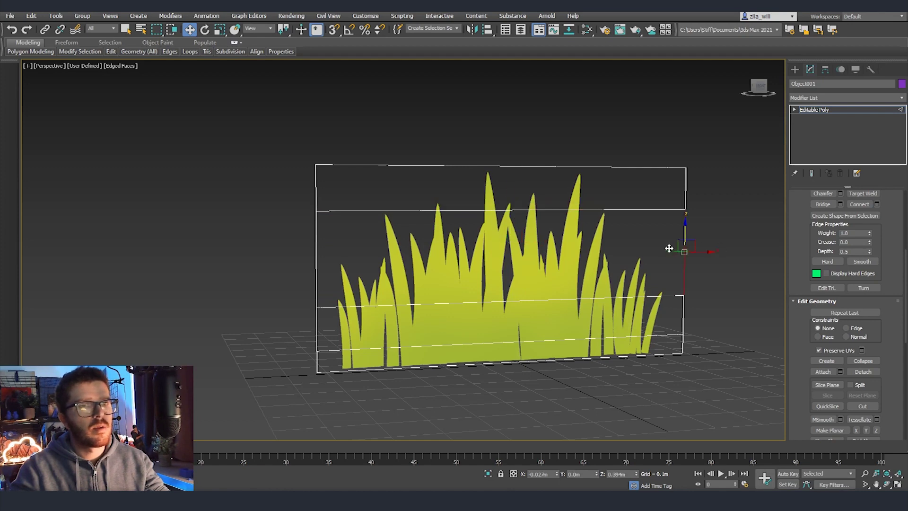
{"action": "key", "text": "alt+r"}
{"action": "left_click", "coordinate": [865, 207]}
{"action": "key", "text": "ctrl+z"}
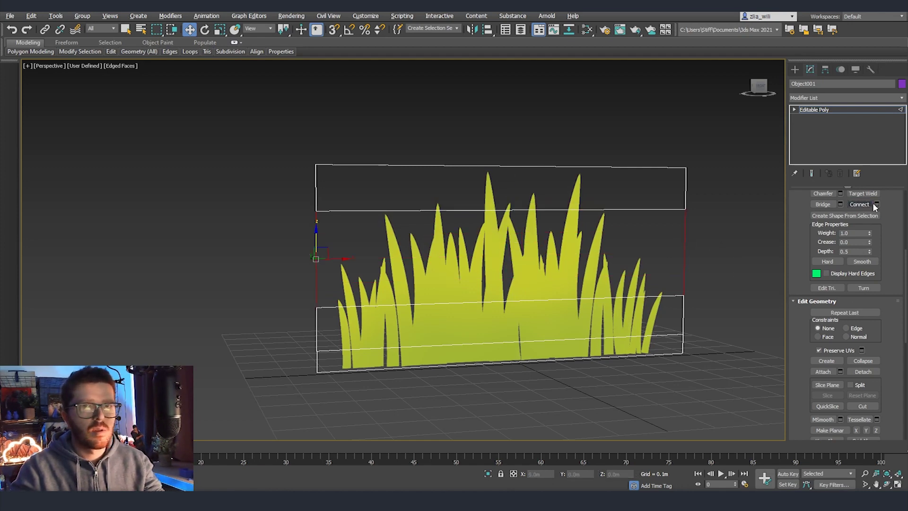
{"action": "left_click", "coordinate": [877, 204]}
{"action": "left_click", "coordinate": [409, 296]}
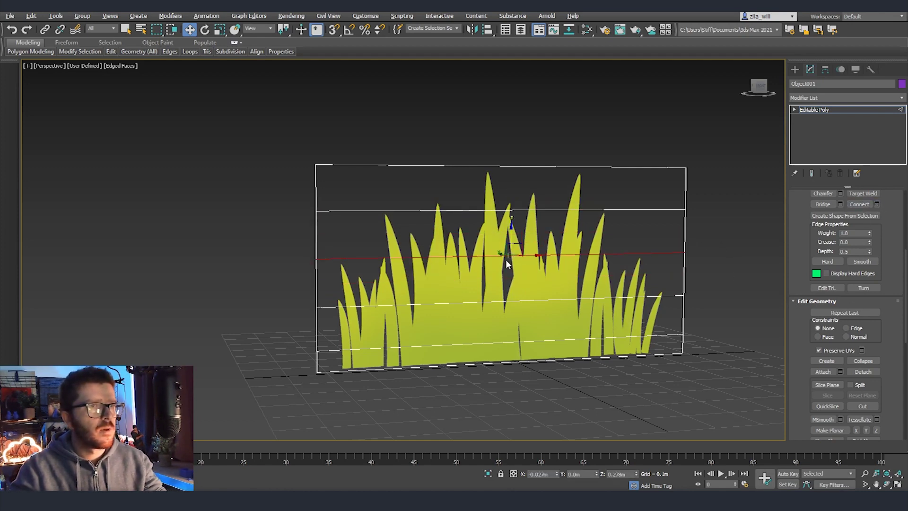
Ring-select the wide clump's horizontal edges and connect them with five vertical edges.
{"action": "key", "text": "alt+r"}
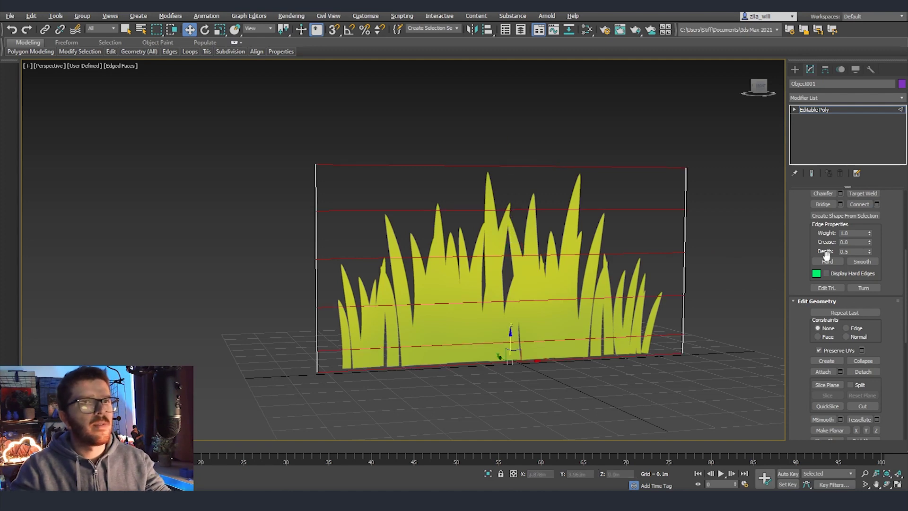
{"action": "left_click", "coordinate": [876, 204]}
{"action": "left_click", "coordinate": [409, 254]}
{"action": "left_click", "coordinate": [408, 254]}
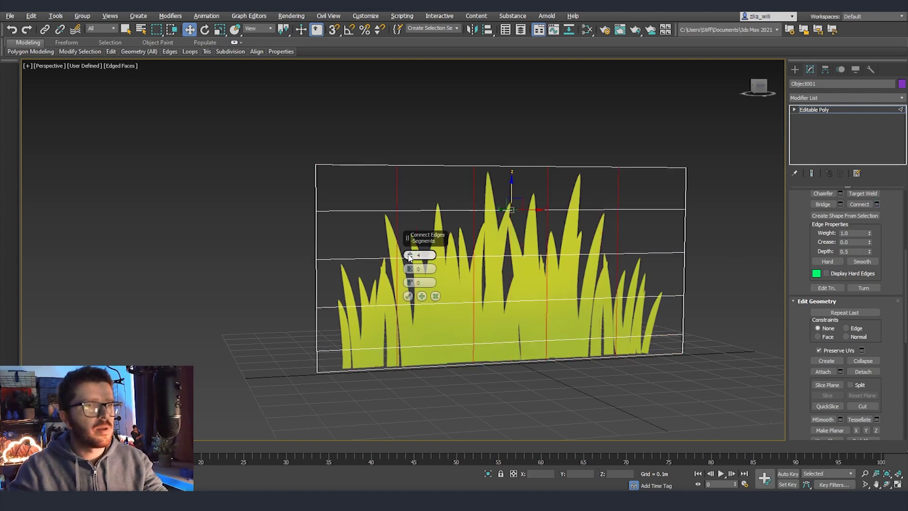
{"action": "left_click", "coordinate": [408, 296]}
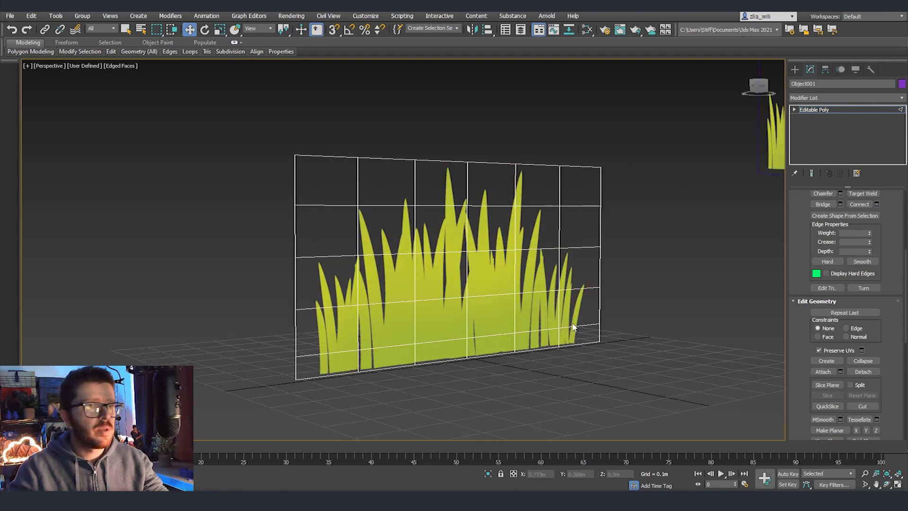
With Preserve UVs off, lean the wide clump's horizontal edge rows outward along Y, up to about -0.31 m at the top row.
{"action": "left_click_drag", "start_coordinate": [514, 293], "coordinate": [515, 333]}
{"action": "middle_click_drag", "start_coordinate": [515, 333], "coordinate": [556, 338], "text": "alt"}
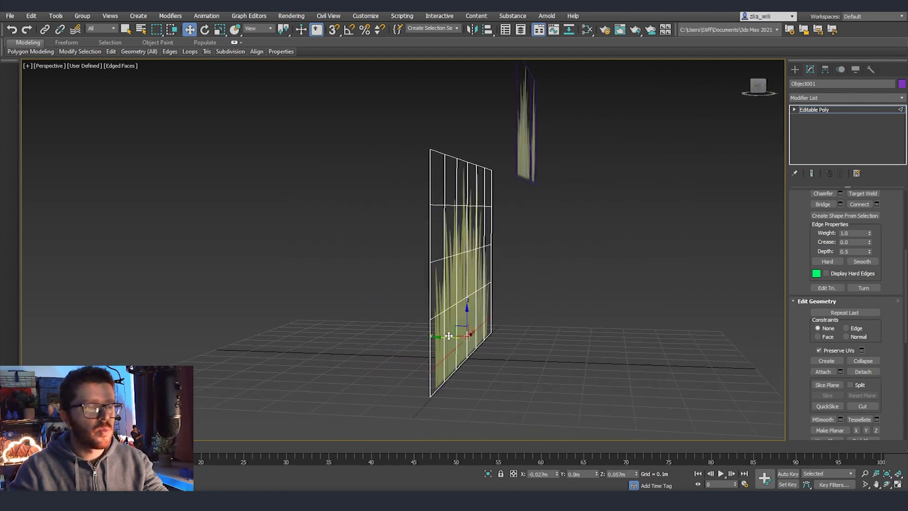
{"action": "middle_click_drag", "start_coordinate": [442, 322], "coordinate": [473, 339], "text": "alt"}
{"action": "left_click_drag", "start_coordinate": [449, 336], "coordinate": [457, 337]}
{"action": "double_click", "coordinate": [413, 287]}
{"action": "left_click_drag", "start_coordinate": [450, 277], "coordinate": [428, 229]}
{"action": "double_click", "coordinate": [426, 207]}
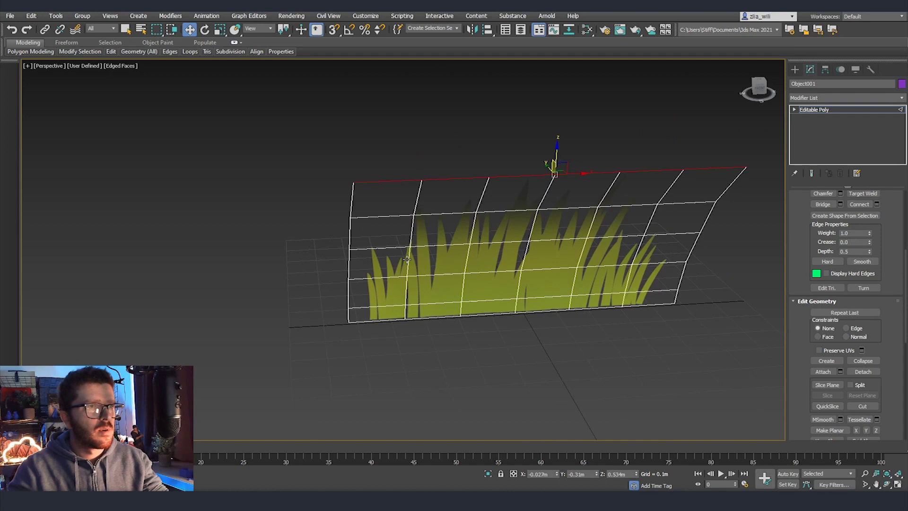
Offset individual vertical edge loops of the wide clump along Y to give the card a zigzag footprint.
{"action": "double_click", "coordinate": [412, 239]}
{"action": "middle_click_drag", "start_coordinate": [413, 239], "coordinate": [400, 257], "text": "alt"}
{"action": "left_click_drag", "start_coordinate": [392, 251], "coordinate": [402, 258]}
{"action": "middle_click_drag", "start_coordinate": [401, 258], "coordinate": [450, 283], "text": "alt"}
{"action": "left_click", "coordinate": [464, 248]}
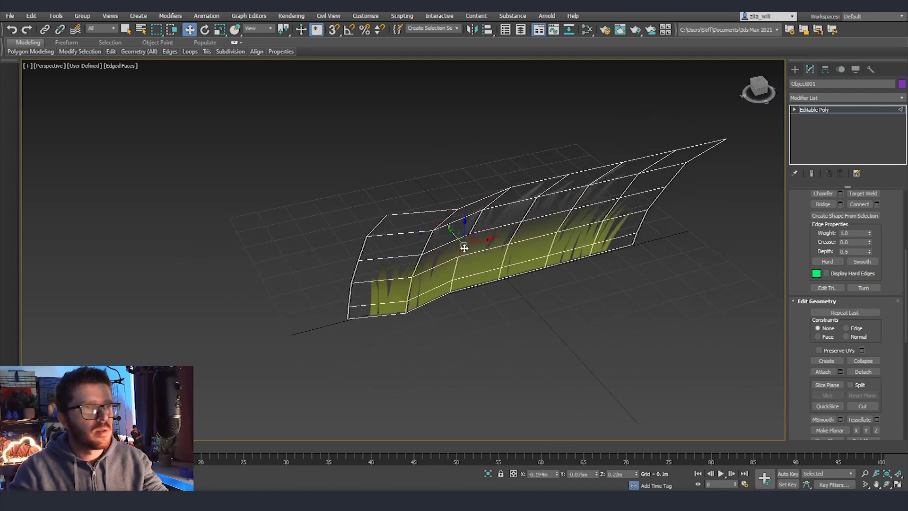
{"action": "left_click_drag", "start_coordinate": [458, 235], "coordinate": [564, 215]}
{"action": "double_click", "coordinate": [560, 225]}
{"action": "left_click", "coordinate": [609, 209]}
{"action": "double_click", "coordinate": [609, 209]}
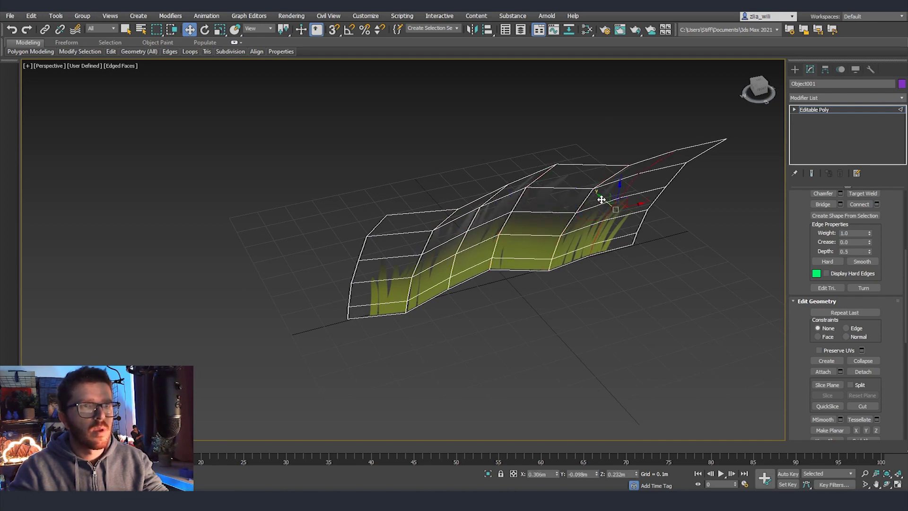
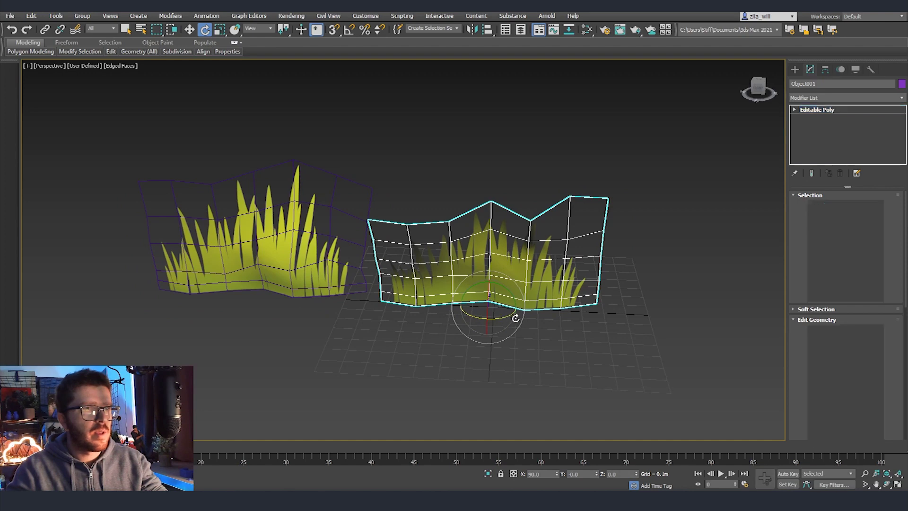
Scale one of the wide clump's cards about its base pivot to vary the cluster's shape.
{"action": "left_click", "coordinate": [463, 294]}
{"action": "mouse_move", "coordinate": [505, 267]}
{"action": "middle_mouse_down", "text": "alt"}
{"action": "mouse_move", "coordinate": [508, 222]}
{"action": "mouse_move", "coordinate": [490, 225]}
{"action": "middle_mouse_up", "text": "alt"}
{"action": "key", "text": "r"}
{"action": "left_click_drag", "start_coordinate": [500, 332], "coordinate": [500, 351]}
{"action": "left_click", "coordinate": [321, 282]}
{"action": "middle_click_drag", "start_coordinate": [322, 283], "coordinate": [320, 333], "text": "alt"}
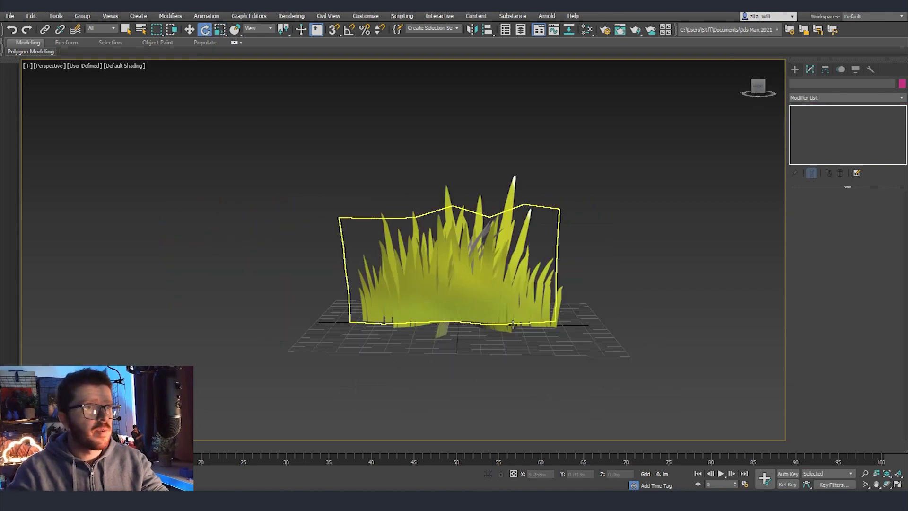
Select all cards of the wide grass cluster and move them away from the grid along negative X.
{"action": "middle_click_drag", "start_coordinate": [512, 324], "coordinate": [606, 223], "text": "alt"}
{"action": "left_click_drag", "start_coordinate": [606, 222], "coordinate": [231, 336]}
{"action": "scroll", "coordinate": [430, 361], "scroll_direction": "down", "scroll_amount": 3}
{"action": "middle_click_drag", "start_coordinate": [430, 361], "coordinate": [508, 313], "text": "alt"}
{"action": "key", "text": "w"}
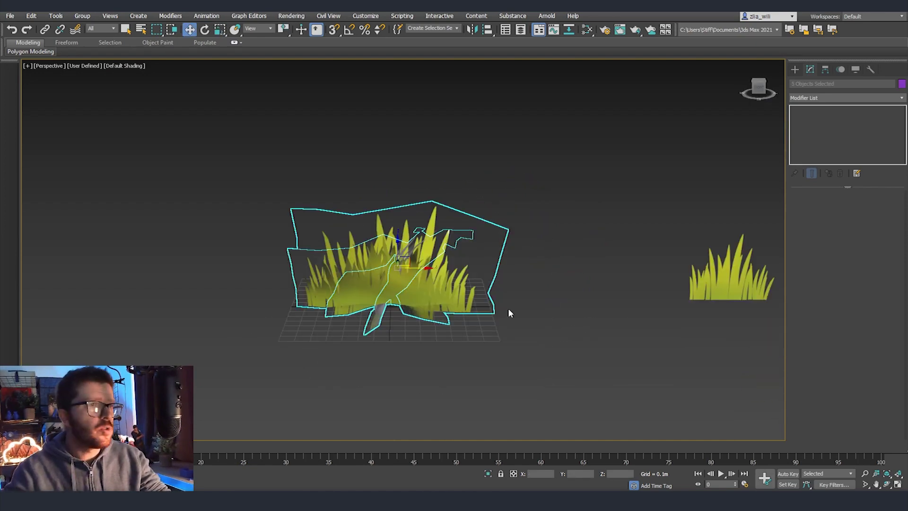
{"action": "middle_click_drag", "start_coordinate": [429, 280], "coordinate": [497, 292], "text": "alt"}
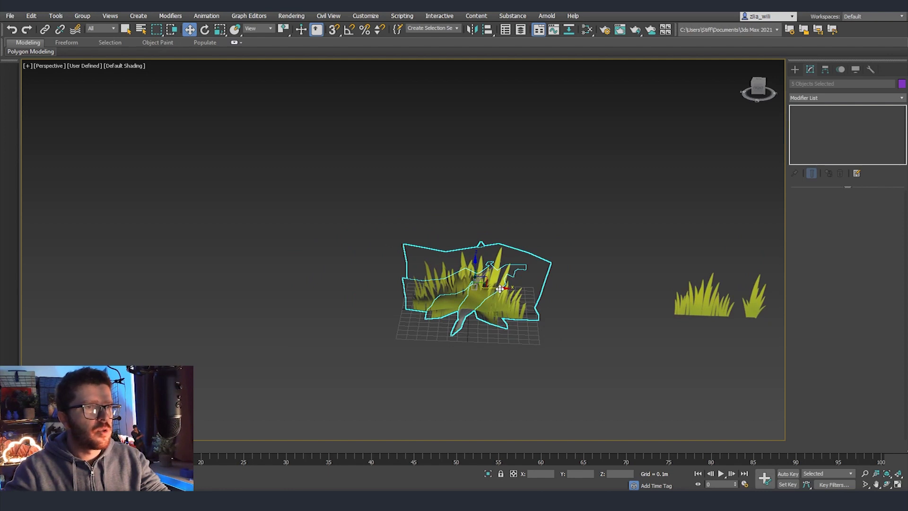
{"action": "left_click_drag", "start_coordinate": [501, 288], "coordinate": [203, 279]}
Move only the medium clump's pivot along X to the centre of its bottom edge, using snapping.
{"action": "left_click", "coordinate": [728, 308]}
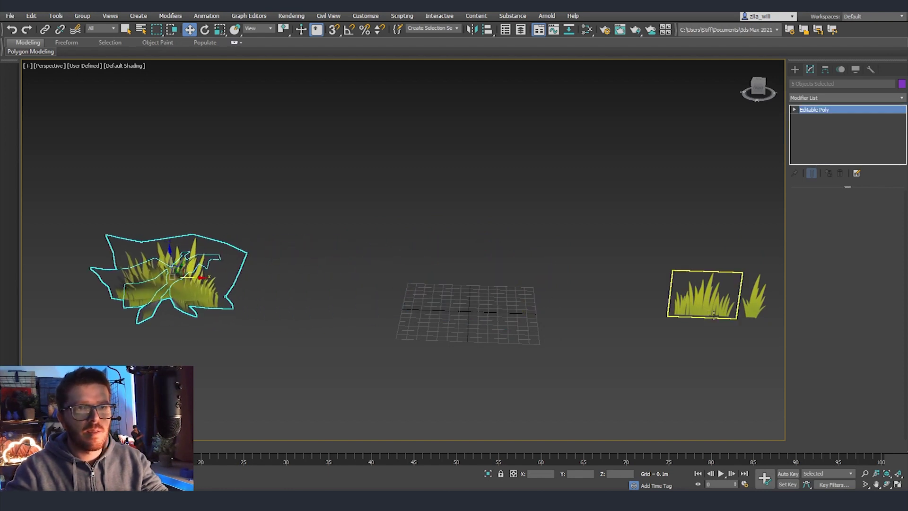
{"action": "middle_click_drag", "start_coordinate": [735, 313], "coordinate": [678, 313]}
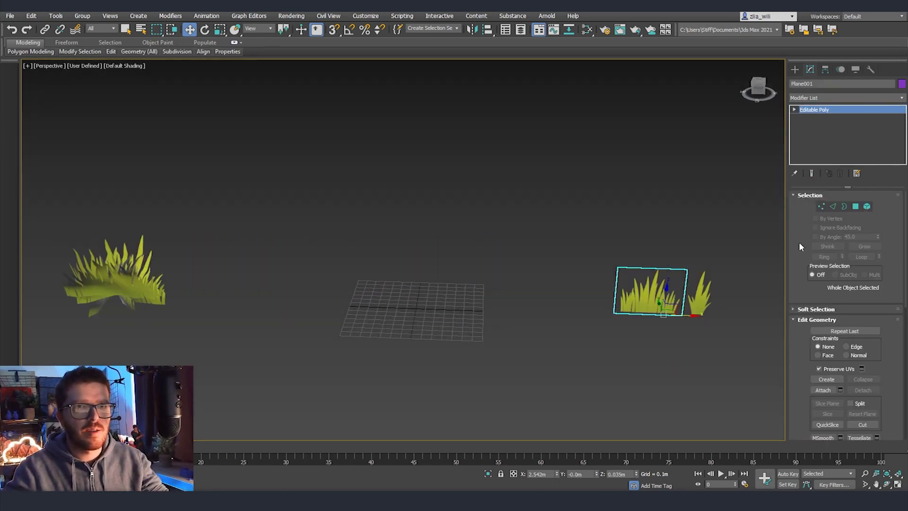
{"action": "left_click", "coordinate": [825, 70]}
{"action": "left_click", "coordinate": [845, 135]}
{"action": "key", "text": "s"}
{"action": "scroll", "coordinate": [662, 316], "scroll_direction": "up", "scroll_amount": 5}
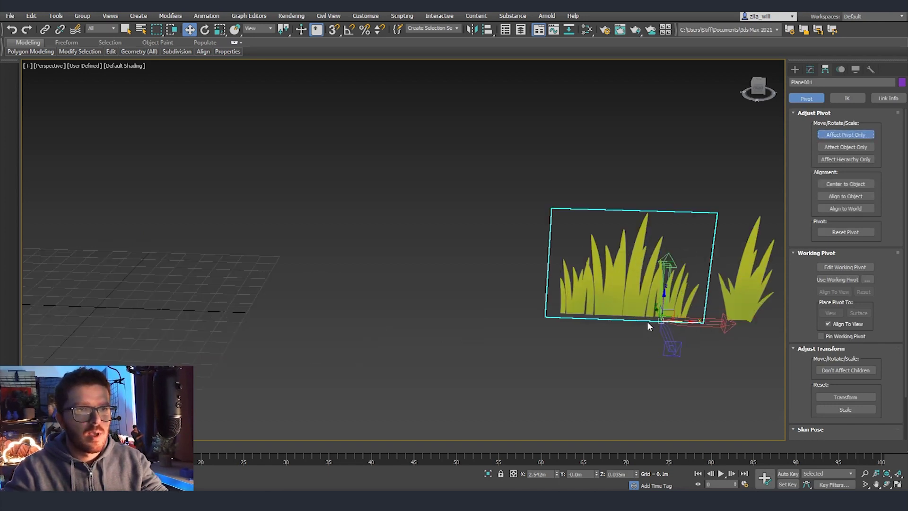
{"action": "left_click_drag", "start_coordinate": [664, 318], "coordinate": [627, 316]}
{"action": "left_click", "coordinate": [868, 135]}
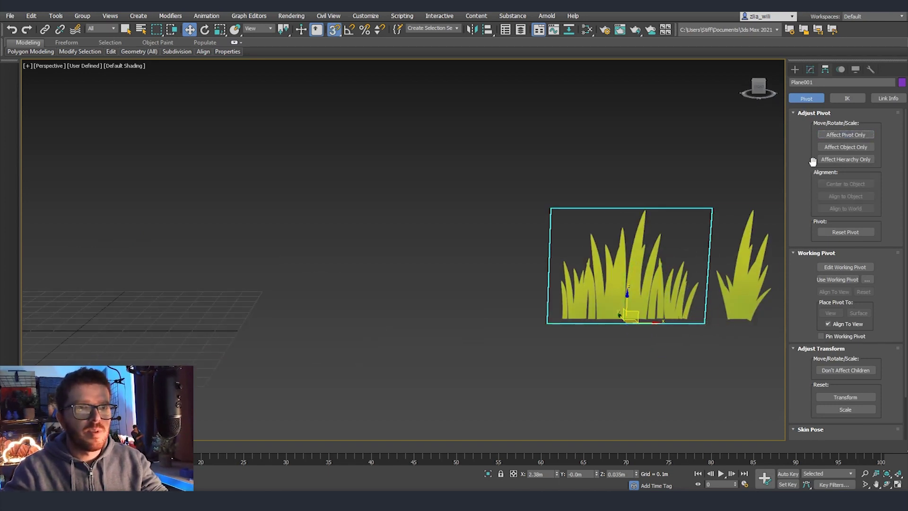
Place the medium clump at the world origin by setting its Z and X positions to 0.
{"action": "middle_click_drag", "start_coordinate": [637, 334], "coordinate": [635, 324], "text": "alt"}
{"action": "right_click", "coordinate": [637, 473]}
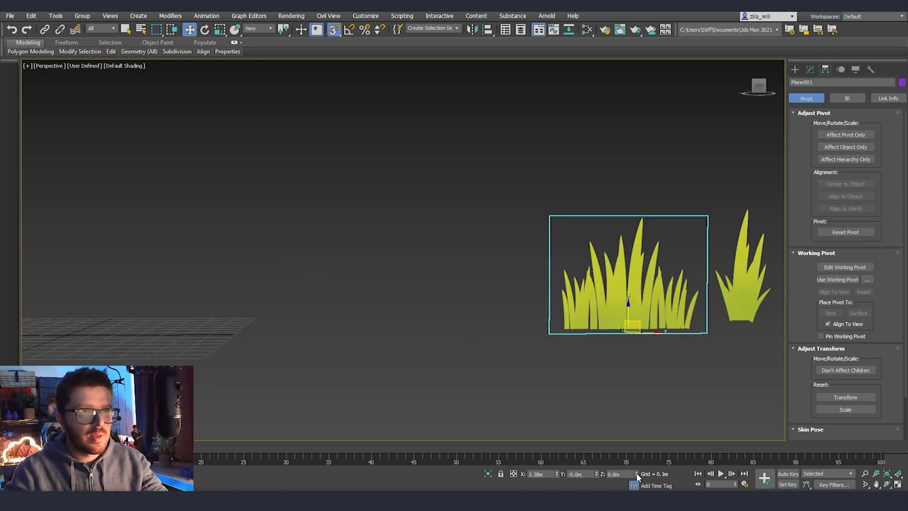
{"action": "right_click", "coordinate": [556, 474]}
{"action": "key", "text": "z"}
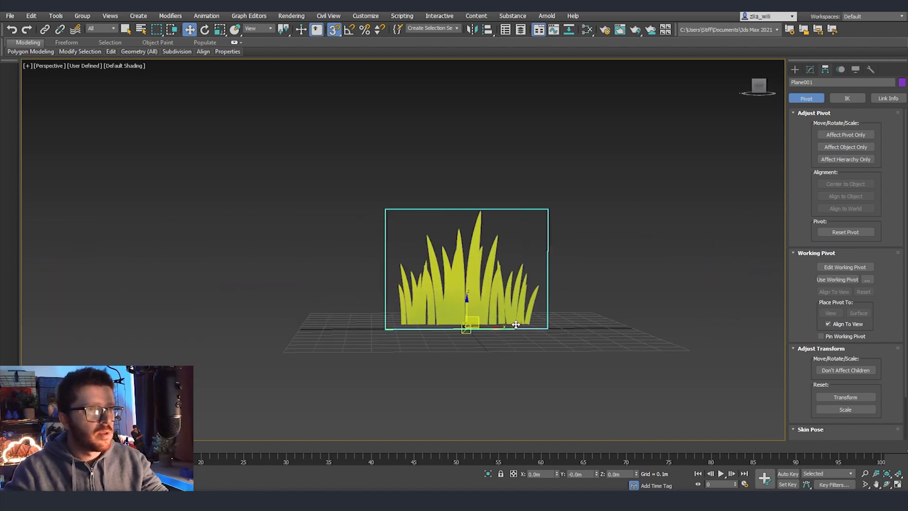
Raise the medium clump's bottom edge to about Z 0.018 m so it meets the base of the grass blades.
{"action": "key", "text": "2"}
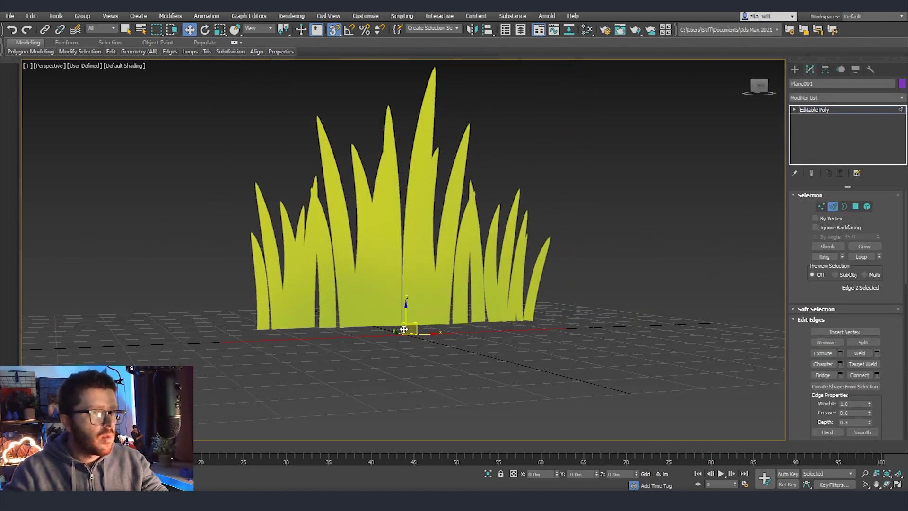
{"action": "scroll", "coordinate": [409, 327], "scroll_direction": "up", "scroll_amount": 4}
{"action": "mouse_move", "coordinate": [409, 328]}
{"action": "left_mouse_down"}
{"action": "mouse_move", "coordinate": [408, 314]}
{"action": "mouse_move", "coordinate": [410, 336]}
{"action": "mouse_move", "coordinate": [414, 319]}
{"action": "left_mouse_up"}
{"action": "key", "text": "s"}
{"action": "middle_click_drag", "start_coordinate": [413, 319], "coordinate": [511, 317], "text": "alt"}
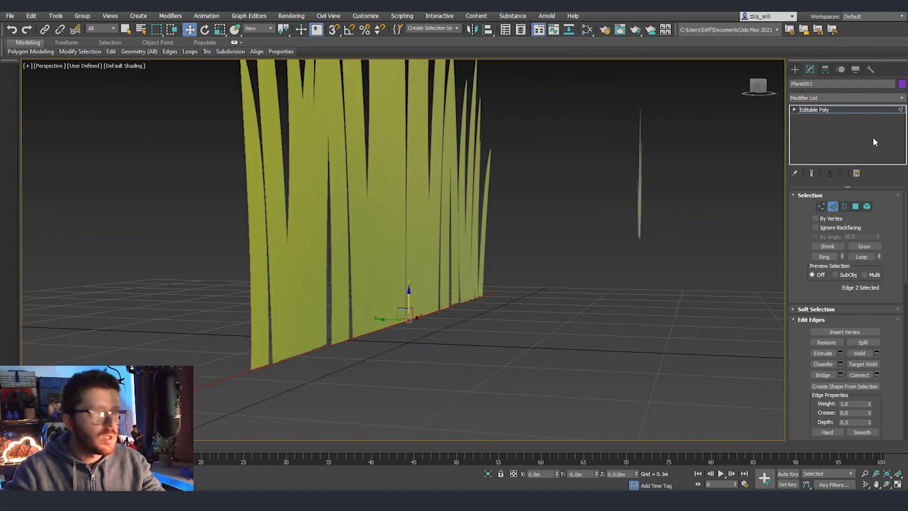
Snap only the medium clump's pivot onto its raised bottom edge and set the clump's Z position to 0.
{"action": "left_click", "coordinate": [833, 109]}
{"action": "scroll", "coordinate": [529, 339], "scroll_direction": "down", "scroll_amount": 2}
{"action": "key", "text": "s"}
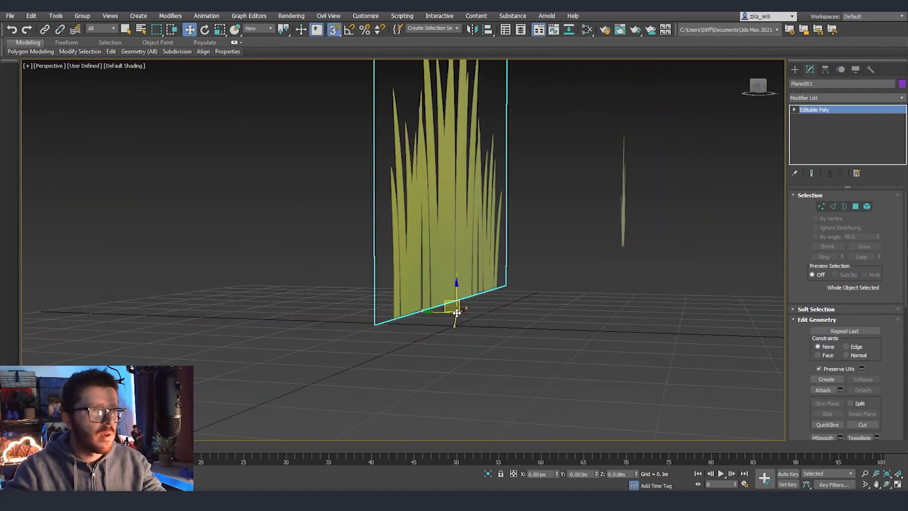
{"action": "left_click", "coordinate": [825, 69]}
{"action": "left_click", "coordinate": [871, 134]}
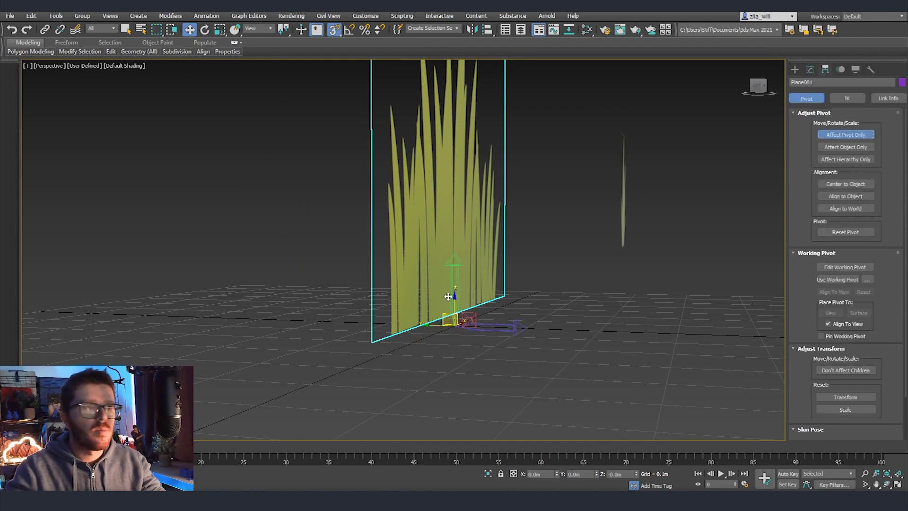
{"action": "left_click", "coordinate": [846, 135]}
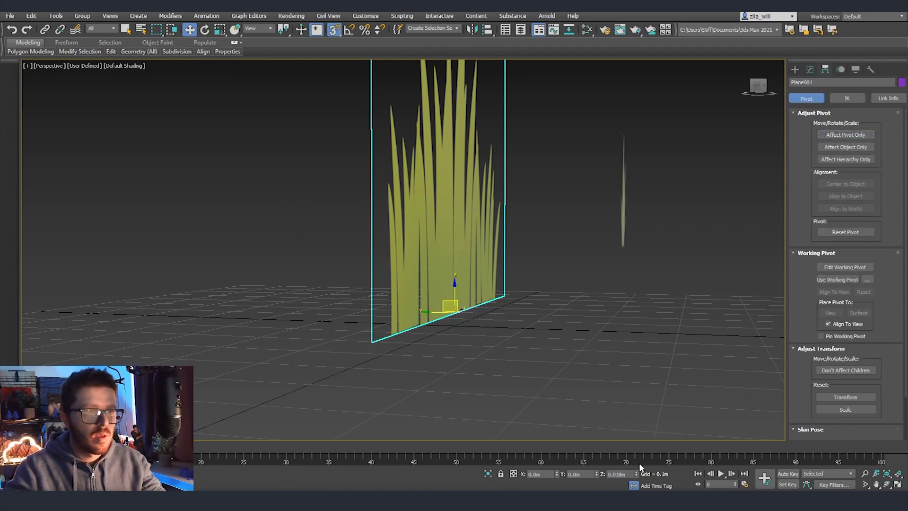
{"action": "right_click", "coordinate": [636, 472]}
{"action": "key", "text": "s"}
Connect the medium clump's two vertical side edges with two horizontal edges.
{"action": "middle_click_drag", "start_coordinate": [561, 355], "coordinate": [531, 334], "text": "alt"}
{"action": "key", "text": "2"}
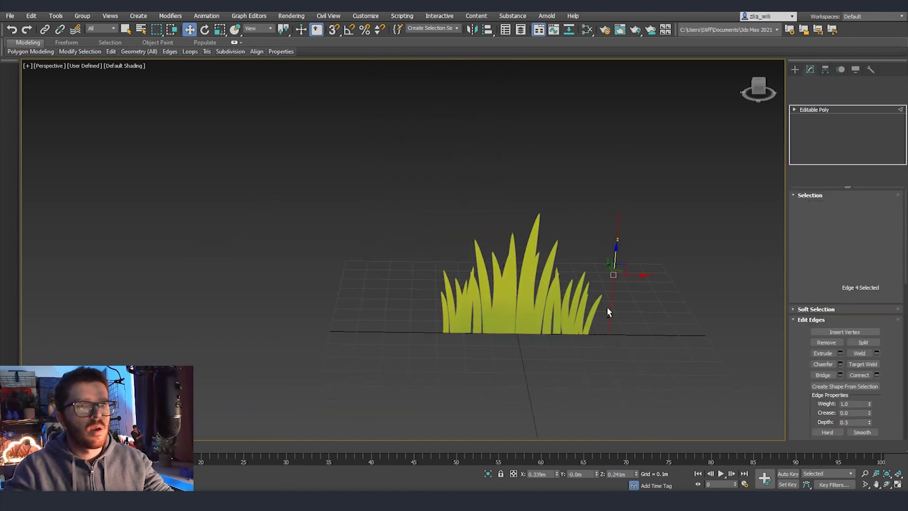
{"action": "middle_click_drag", "start_coordinate": [600, 307], "coordinate": [665, 309], "text": "alt"}
{"action": "left_click", "coordinate": [877, 375]}
{"action": "scroll", "coordinate": [406, 258], "scroll_direction": "up", "scroll_amount": 4}
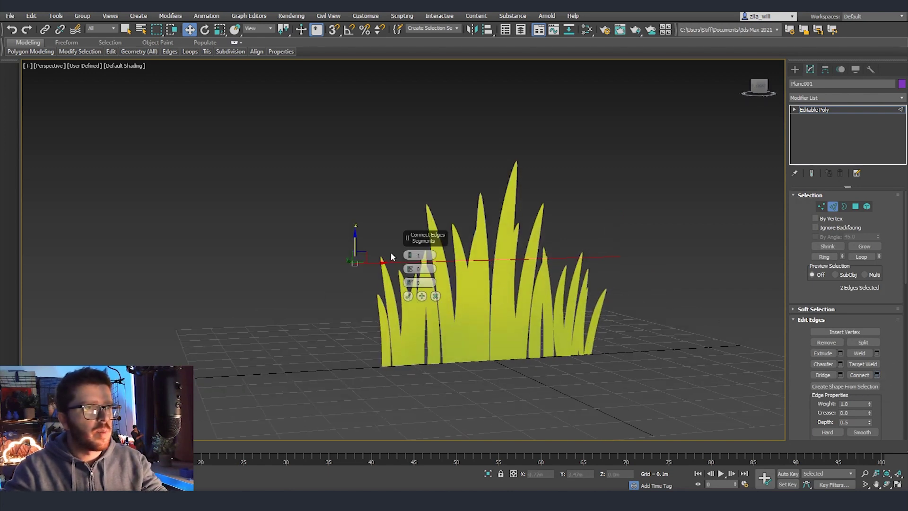
{"action": "left_click", "coordinate": [410, 254]}
{"action": "left_click", "coordinate": [408, 296]}
Show edged faces and connect the medium clump's ring of horizontal edges with three vertical edges.
{"action": "left_click", "coordinate": [477, 159]}
{"action": "key", "text": "alt+r"}
{"action": "key", "text": "F4"}
{"action": "left_click", "coordinate": [877, 375]}
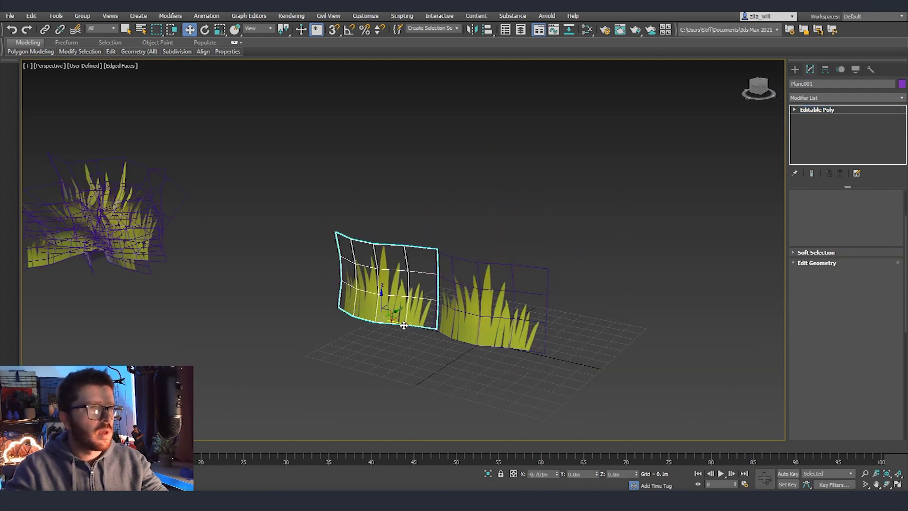
Clone the curved medium clump card to one side and rotate the copy's upper vertex rows to vary its bend.
{"action": "left_click_drag", "start_coordinate": [403, 325], "coordinate": [401, 326], "text": "shift"}
{"action": "left_click", "coordinate": [440, 291]}
{"action": "scroll", "coordinate": [356, 279], "scroll_direction": "up", "scroll_amount": 4}
{"action": "key", "text": "1"}
{"action": "left_click_drag", "start_coordinate": [326, 208], "coordinate": [400, 349]}
{"action": "middle_click_drag", "start_coordinate": [399, 334], "coordinate": [324, 309], "text": "alt"}
{"action": "left_click_drag", "start_coordinate": [321, 187], "coordinate": [504, 280]}
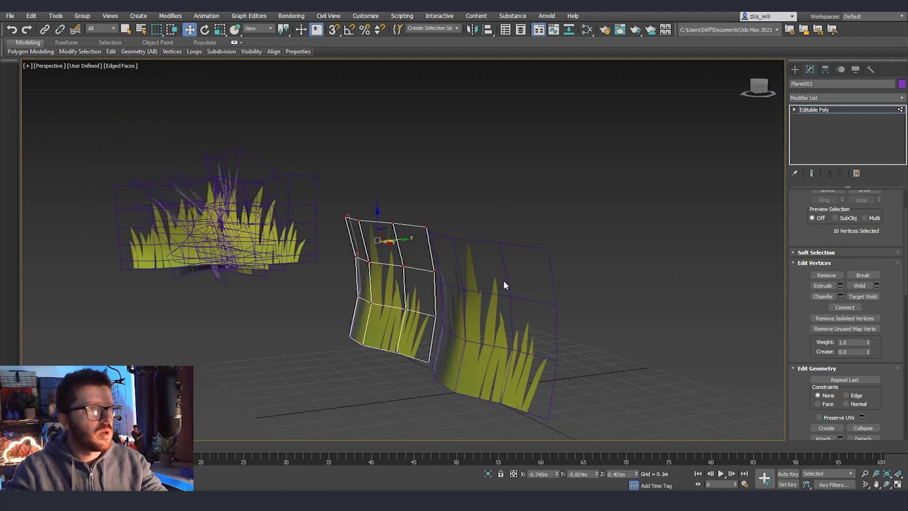
{"action": "middle_click_drag", "start_coordinate": [503, 280], "coordinate": [421, 269], "text": "alt"}
{"action": "key", "text": "e"}
{"action": "left_click_drag", "start_coordinate": [402, 227], "coordinate": [417, 248]}
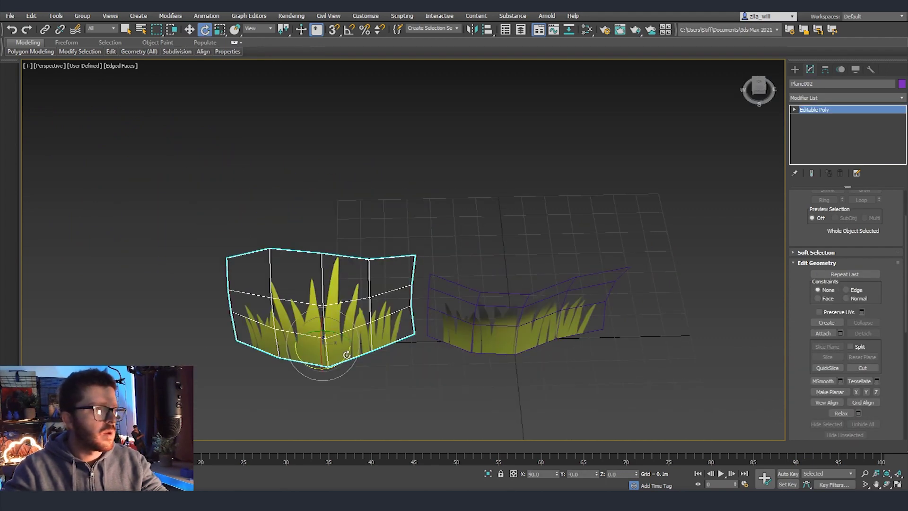
Cross the copied medium card over the original at the grid centre, rotating and rescaling it about its base pivot.
{"action": "left_click_drag", "start_coordinate": [347, 354], "coordinate": [525, 340]}
{"action": "key", "text": "w"}
{"action": "middle_click_drag", "start_coordinate": [563, 350], "coordinate": [569, 308], "text": "alt"}
{"action": "key", "text": "r"}
{"action": "left_click_drag", "start_coordinate": [524, 348], "coordinate": [530, 336]}
{"action": "middle_click_drag", "start_coordinate": [544, 369], "coordinate": [575, 412], "text": "alt"}
Select another card in the medium cluster and rotate it about its base so the cards fan out.
{"action": "left_click", "coordinate": [464, 343]}
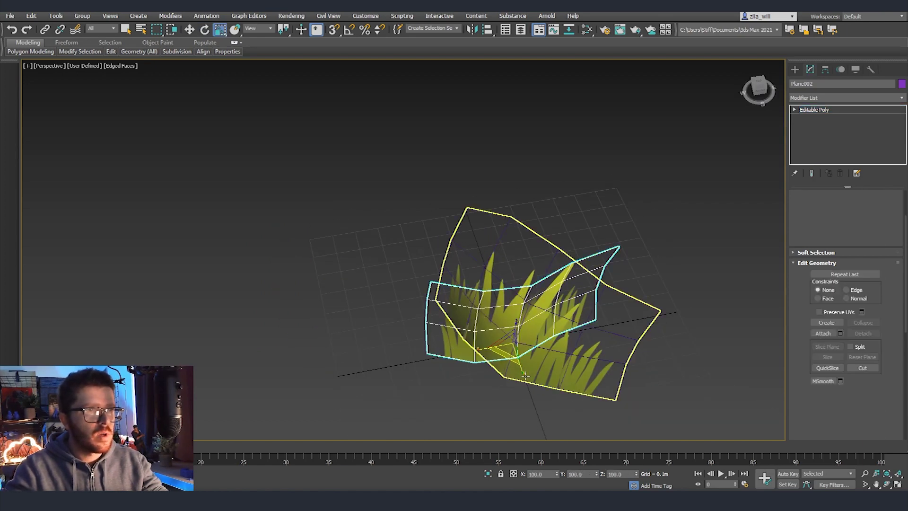
{"action": "middle_click_drag", "start_coordinate": [464, 343], "coordinate": [421, 333]}
{"action": "key", "text": "e"}
{"action": "left_click_drag", "start_coordinate": [496, 365], "coordinate": [529, 369]}
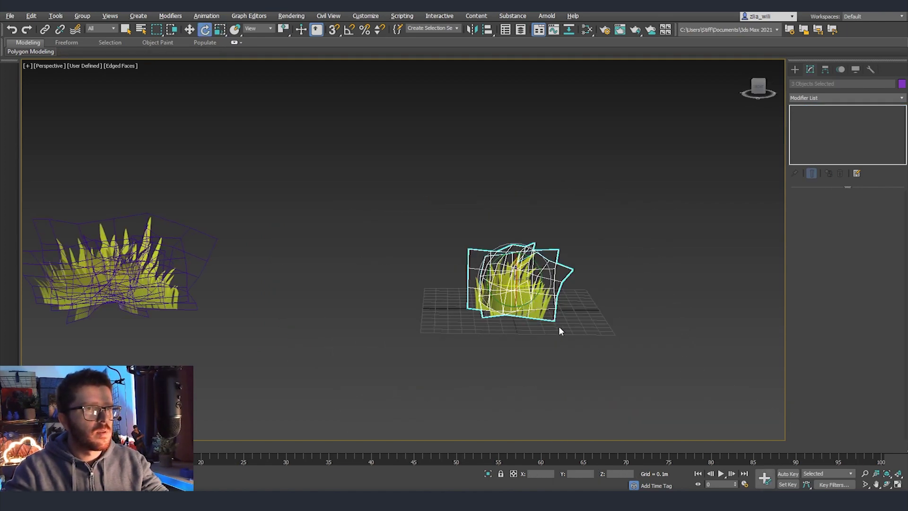
Move the three selected medium cluster cards along negative X, placing them beside the wide cluster, and clear the selection.
{"action": "key", "text": "w"}
{"action": "mouse_move", "coordinate": [560, 330]}
{"action": "middle_mouse_down", "text": "alt"}
{"action": "mouse_move", "coordinate": [564, 355]}
{"action": "mouse_move", "coordinate": [544, 331]}
{"action": "middle_mouse_up", "text": "alt"}
{"action": "left_click_drag", "start_coordinate": [530, 275], "coordinate": [328, 256]}
{"action": "left_click", "coordinate": [612, 297]}
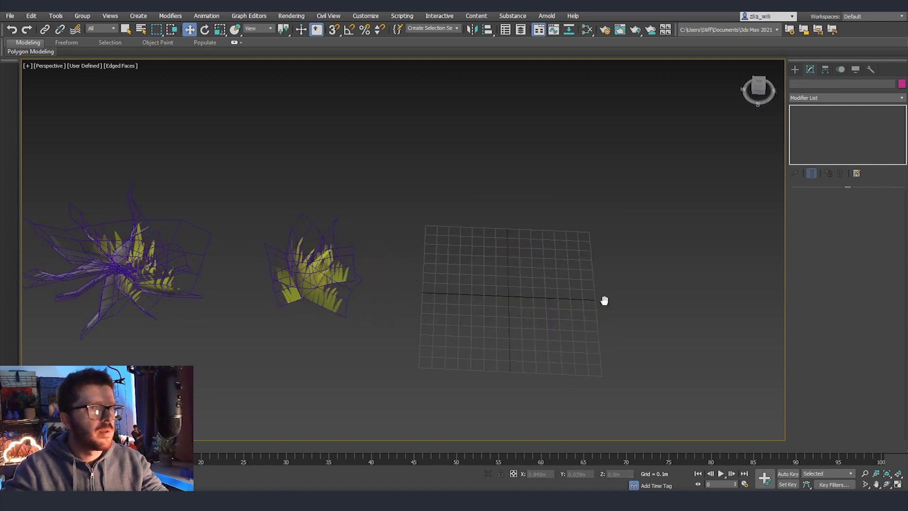
Select the medium and small grass clusters together and move them along X, clear of the wide cluster.
{"action": "middle_click_drag", "start_coordinate": [612, 297], "coordinate": [455, 279], "text": "alt"}
{"action": "left_click", "coordinate": [639, 290]}
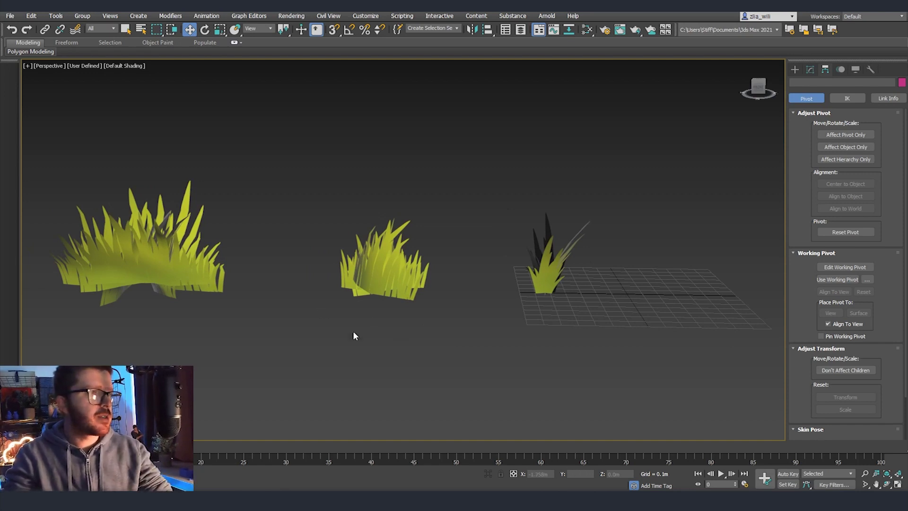
{"action": "middle_click_drag", "start_coordinate": [335, 324], "coordinate": [387, 322]}
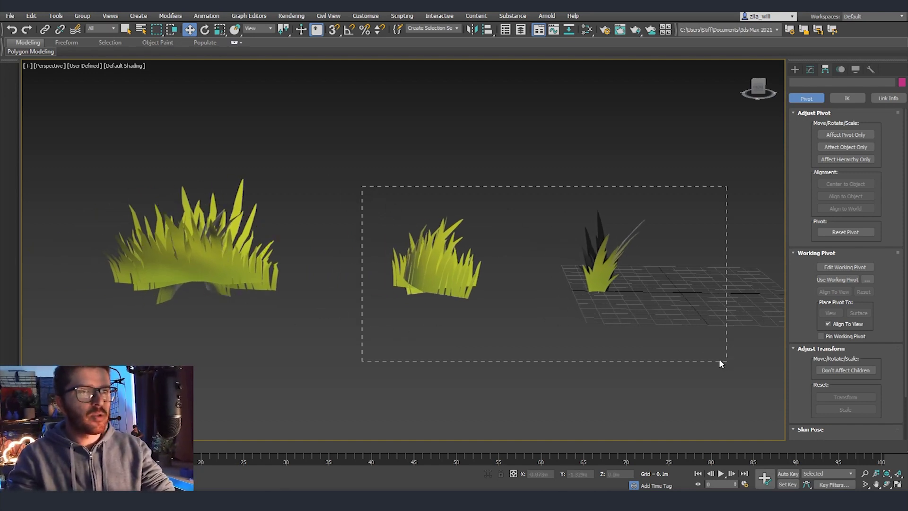
{"action": "left_click_drag", "start_coordinate": [727, 362], "coordinate": [461, 236]}
{"action": "scroll", "coordinate": [588, 309], "scroll_direction": "down", "scroll_amount": 5}
{"action": "left_click_drag", "start_coordinate": [589, 294], "coordinate": [358, 292]}
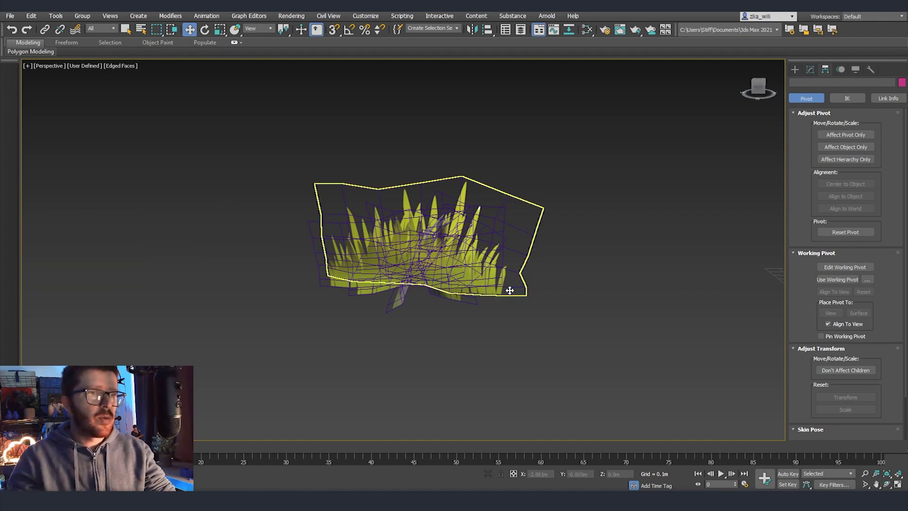
Attach Object001, Object004, Object005 and Object006 to the selected wide cluster card, merging the cluster into one Editable Poly.
{"action": "left_click", "coordinate": [510, 289]}
{"action": "middle_click_drag", "start_coordinate": [509, 289], "coordinate": [551, 280], "text": "alt"}
{"action": "left_click", "coordinate": [810, 70]}
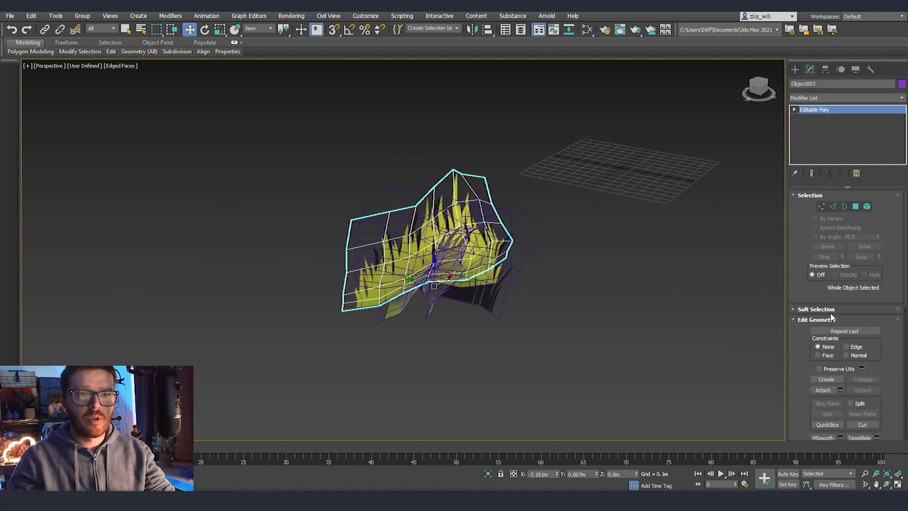
{"action": "key", "text": "ctrl+a"}
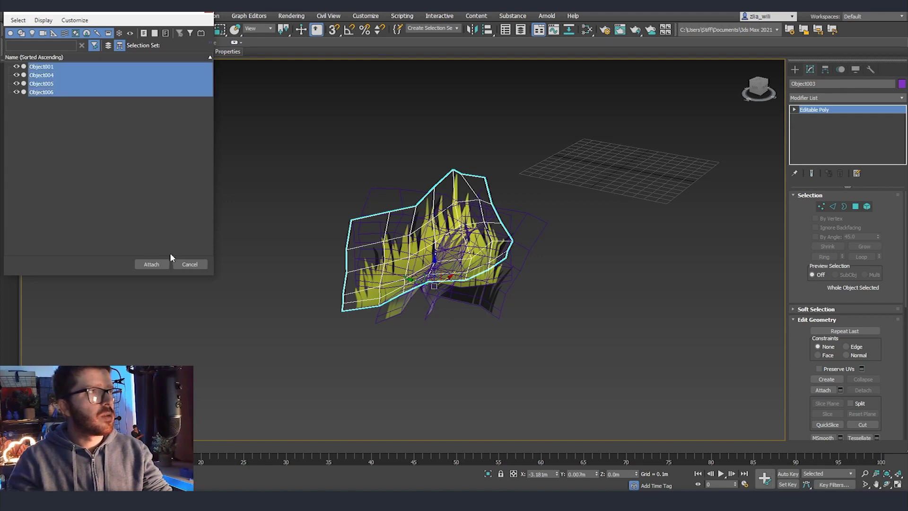
{"action": "left_click", "coordinate": [153, 264]}
Clone the merged wide cluster along positive X onto the grid as a single Copy.
{"action": "middle_click_drag", "start_coordinate": [611, 282], "coordinate": [590, 316], "text": "alt"}
{"action": "mouse_move", "coordinate": [384, 285]}
{"action": "left_mouse_down"}
{"action": "mouse_move", "coordinate": [694, 276]}
{"action": "mouse_move", "coordinate": [671, 277]}
{"action": "left_mouse_up"}
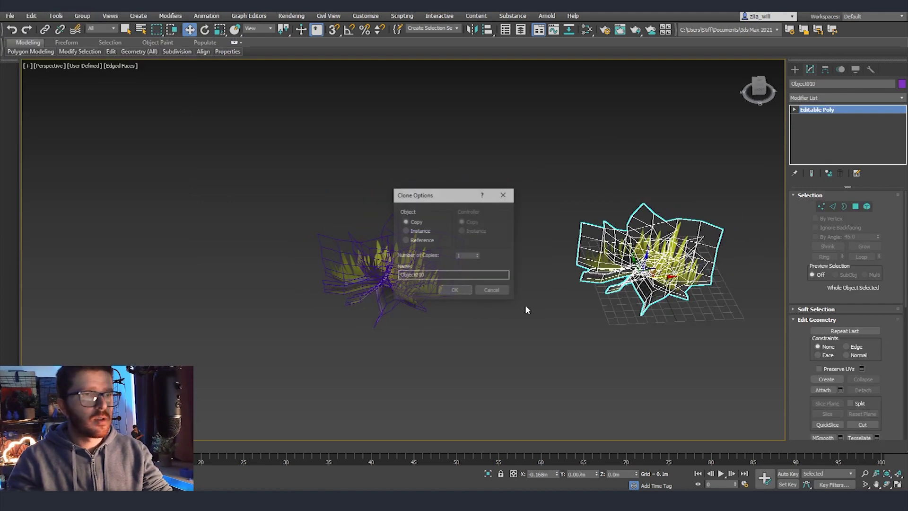
{"action": "left_click", "coordinate": [455, 289]}
{"action": "middle_click_drag", "start_coordinate": [591, 196], "coordinate": [484, 200]}
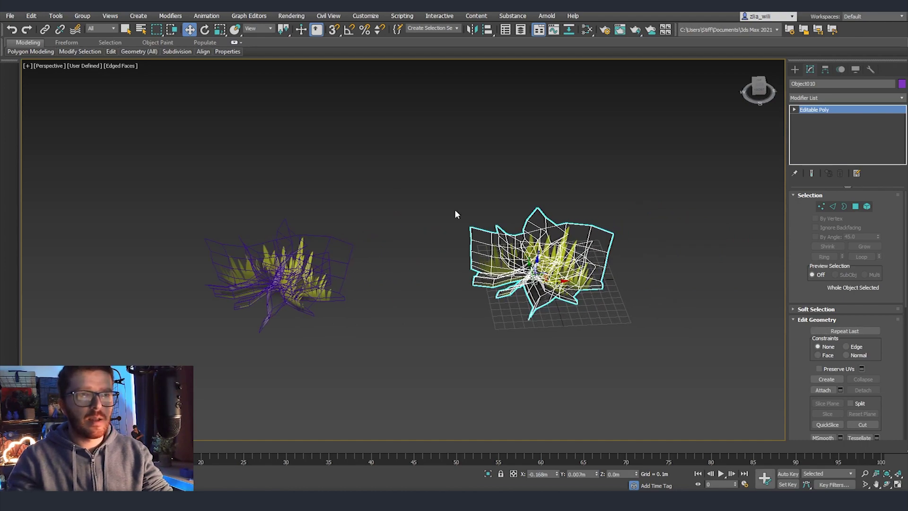
Select surplus edge loops across the cloned cluster's cards and remove them together with their vertices.
{"action": "mouse_move", "coordinate": [590, 275]}
{"action": "middle_mouse_down", "text": "alt"}
{"action": "mouse_move", "coordinate": [533, 286]}
{"action": "mouse_move", "coordinate": [375, 277]}
{"action": "middle_mouse_up", "text": "alt"}
{"action": "scroll", "coordinate": [533, 286], "scroll_direction": "up", "scroll_amount": 5}
{"action": "key", "text": "2"}
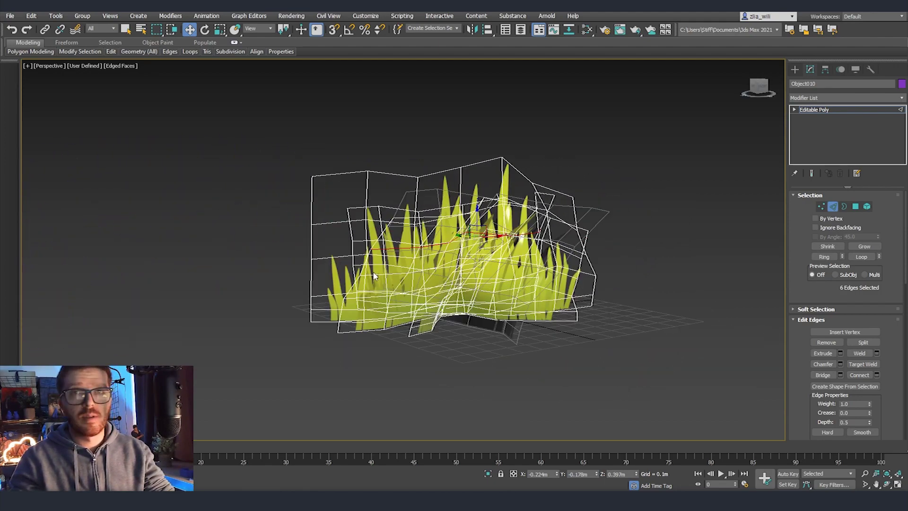
{"action": "double_click", "coordinate": [395, 273], "text": "ctrl"}
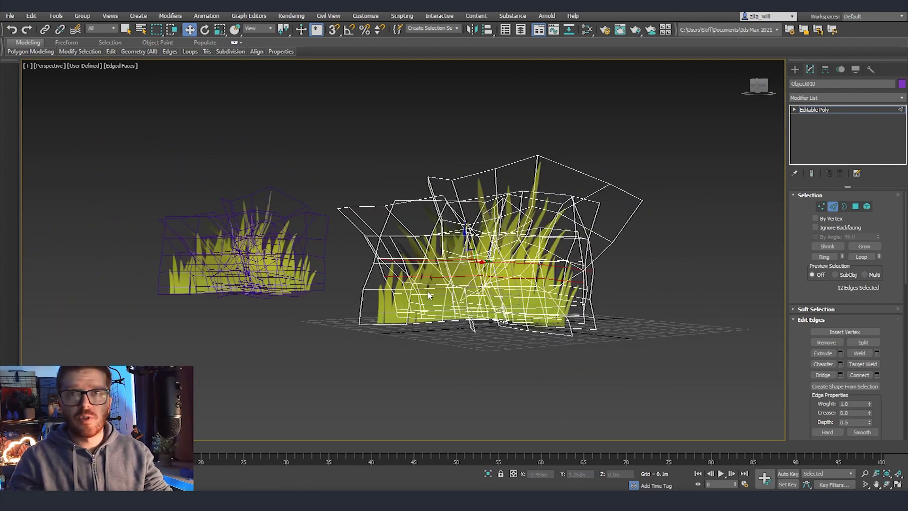
{"action": "middle_click_drag", "start_coordinate": [427, 294], "coordinate": [387, 309], "text": "alt"}
{"action": "double_click", "coordinate": [381, 275], "text": "ctrl"}
{"action": "middle_click_drag", "start_coordinate": [381, 277], "coordinate": [495, 312], "text": "alt"}
{"action": "double_click", "coordinate": [357, 237], "text": "ctrl"}
{"action": "middle_click_drag", "start_coordinate": [357, 237], "coordinate": [409, 279], "text": "alt"}
{"action": "double_click", "coordinate": [385, 321], "text": "ctrl"}
{"action": "mouse_move", "coordinate": [450, 351]}
{"action": "middle_mouse_down", "text": "alt"}
{"action": "mouse_move", "coordinate": [388, 325]}
{"action": "mouse_move", "coordinate": [641, 302]}
{"action": "mouse_move", "coordinate": [496, 305]}
{"action": "mouse_move", "coordinate": [547, 299]}
{"action": "middle_mouse_up", "text": "alt"}
{"action": "key", "text": "ctrl+BackSpace"}
Show the viewport statistics without edged faces and compare the polygon counts of the original cluster and its reduced copy.
{"action": "key", "text": "F4"}
{"action": "scroll", "coordinate": [517, 308], "scroll_direction": "down", "scroll_amount": 3}
{"action": "left_click", "coordinate": [806, 109]}
{"action": "key", "text": "7"}
{"action": "left_click_drag", "start_coordinate": [136, 131], "coordinate": [137, 351]}
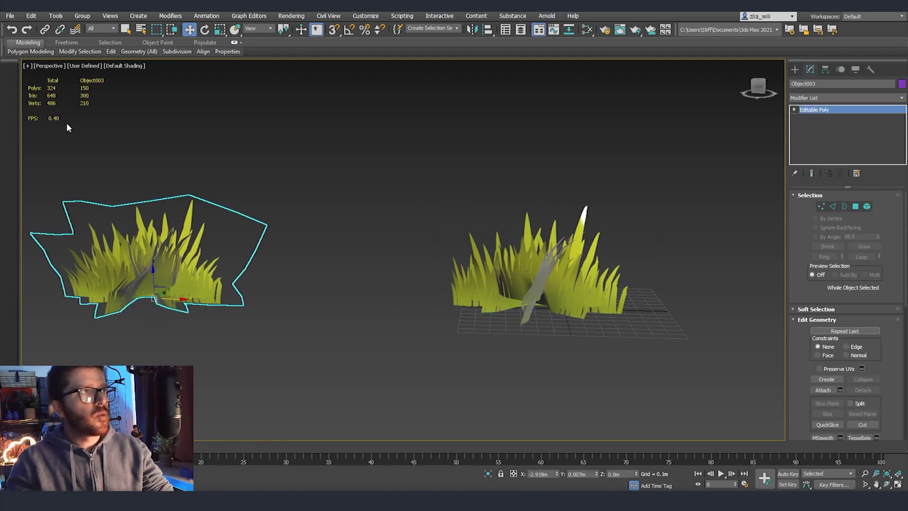
{"action": "left_click_drag", "start_coordinate": [452, 170], "coordinate": [591, 373]}
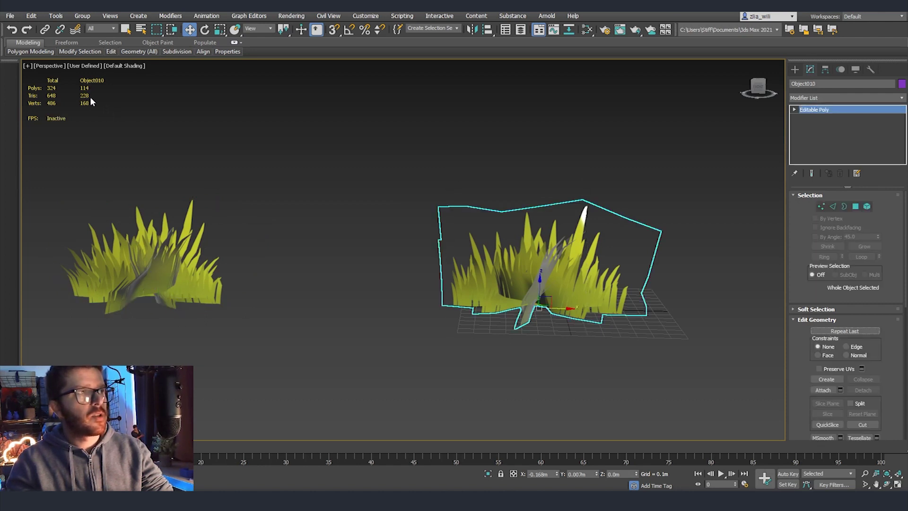
Clone the reduced cluster along positive X to make another copy beside it.
{"action": "mouse_move", "coordinate": [559, 305]}
{"action": "left_mouse_down"}
{"action": "mouse_move", "coordinate": [404, 302]}
{"action": "mouse_move", "coordinate": [656, 310]}
{"action": "left_mouse_up"}
{"action": "key", "text": "Return"}
{"action": "middle_click_drag", "start_coordinate": [669, 311], "coordinate": [452, 288]}
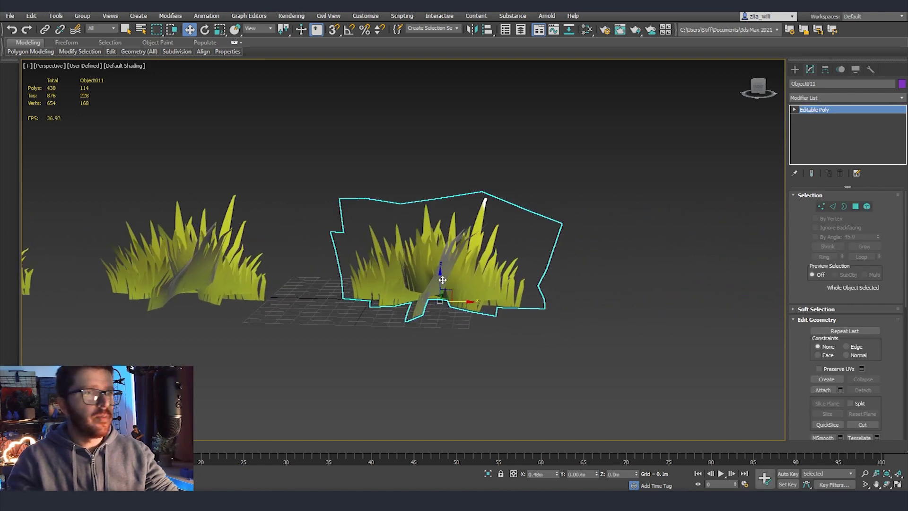
Select further edge loops on the cards of the second copy and remove them to lower its polygon count again.
{"action": "scroll", "coordinate": [449, 287], "scroll_direction": "up", "scroll_amount": 3}
{"action": "key", "text": "F4"}
{"action": "key", "text": "2"}
{"action": "double_click", "coordinate": [339, 220]}
{"action": "middle_click_drag", "start_coordinate": [338, 220], "coordinate": [442, 191], "text": "alt"}
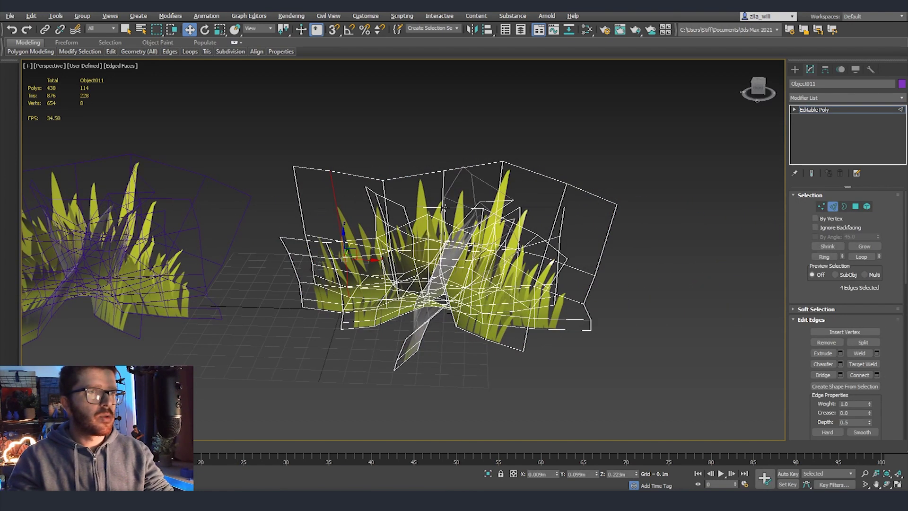
{"action": "double_click", "coordinate": [443, 190], "text": "ctrl"}
{"action": "double_click", "coordinate": [561, 202], "text": "ctrl"}
{"action": "middle_click_drag", "start_coordinate": [561, 202], "coordinate": [334, 225], "text": "alt"}
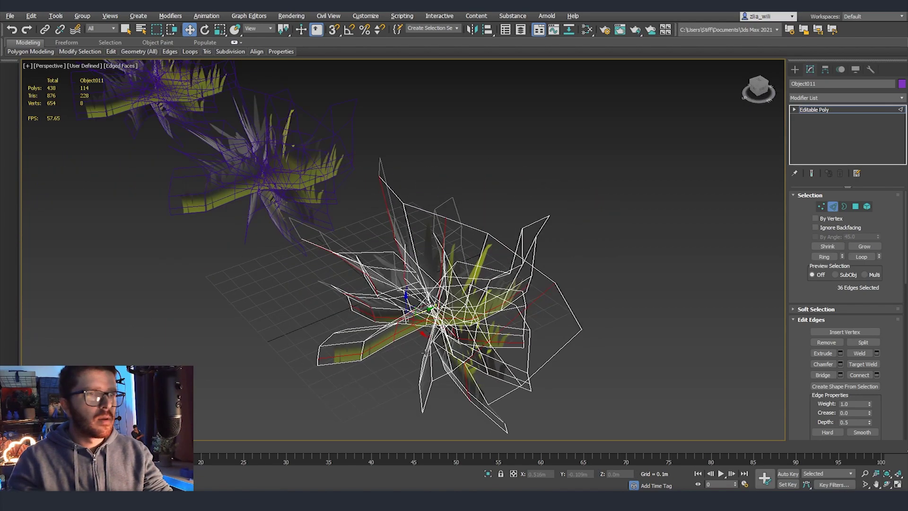
{"action": "scroll", "coordinate": [476, 315], "scroll_direction": "up", "scroll_amount": 3}
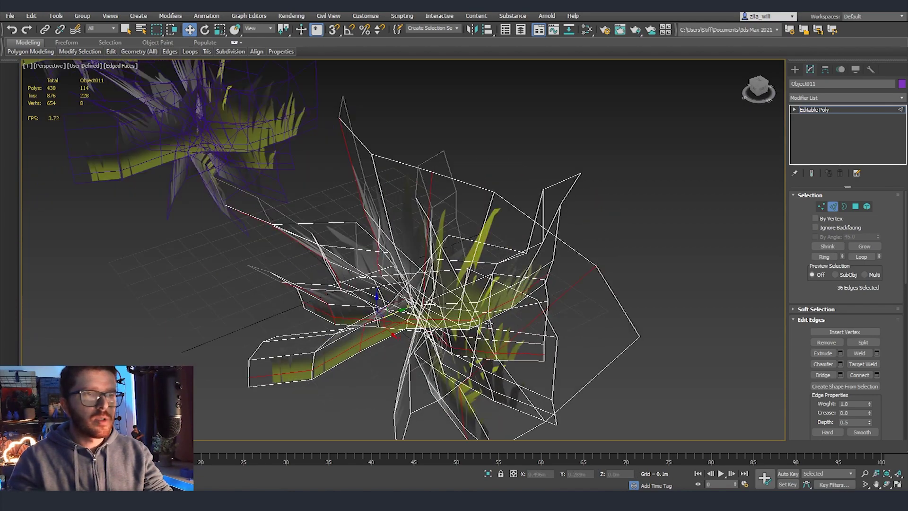
{"action": "double_click", "coordinate": [490, 324], "text": "ctrl"}
{"action": "scroll", "coordinate": [489, 323], "scroll_direction": "down", "scroll_amount": 3}
{"action": "middle_click_drag", "start_coordinate": [490, 323], "coordinate": [473, 314], "text": "alt"}
{"action": "left_click", "coordinate": [526, 270], "text": "ctrl"}
{"action": "double_click", "coordinate": [524, 283], "text": "ctrl"}
{"action": "middle_click_drag", "start_coordinate": [524, 282], "coordinate": [300, 301], "text": "alt"}
{"action": "double_click", "coordinate": [466, 282], "text": "ctrl"}
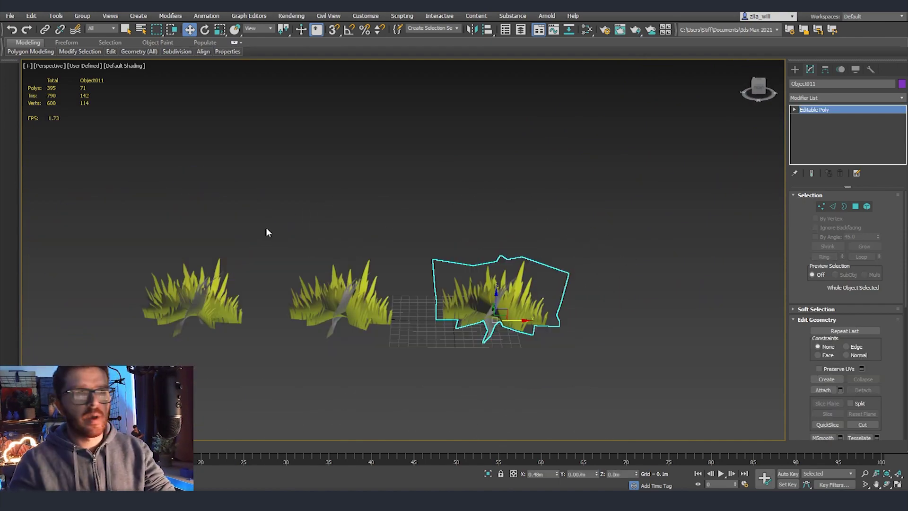
Compare the statistics of the original and the second reduced copy, and examine that copy's silhouette from several angles.
{"action": "left_click", "coordinate": [185, 187]}
{"action": "left_click_drag", "start_coordinate": [186, 184], "coordinate": [202, 392]}
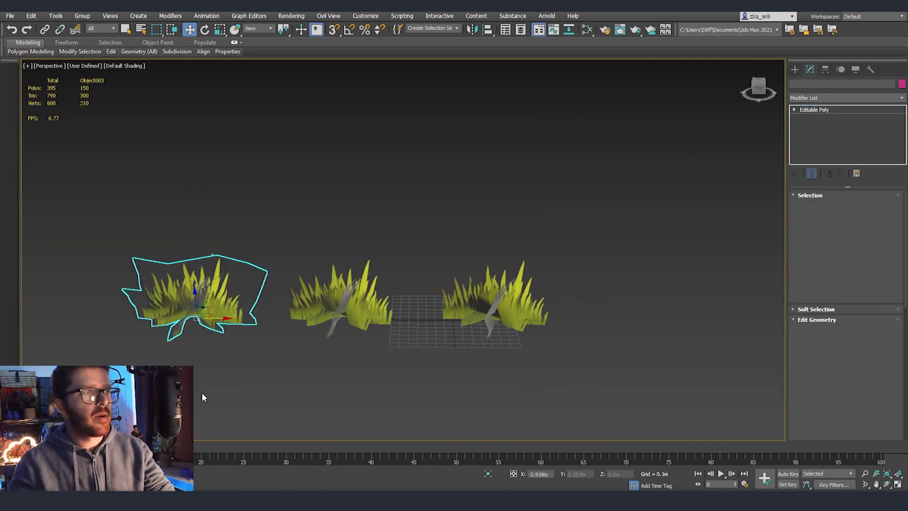
{"action": "left_click_drag", "start_coordinate": [503, 434], "coordinate": [502, 432]}
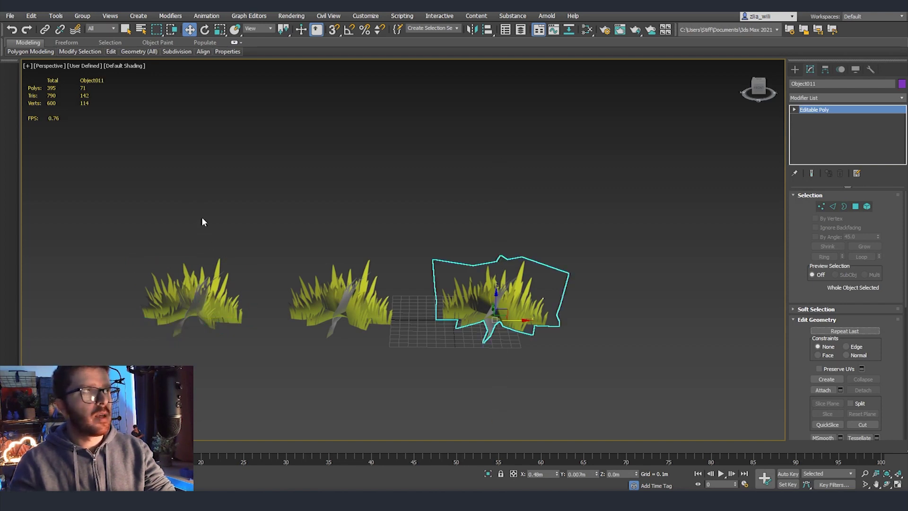
{"action": "left_click_drag", "start_coordinate": [197, 172], "coordinate": [208, 404]}
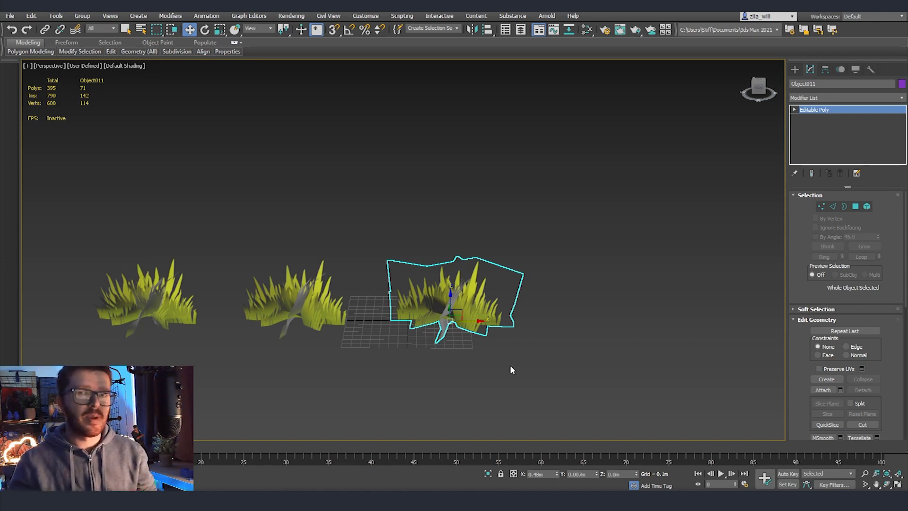
{"action": "scroll", "coordinate": [466, 290], "scroll_direction": "up", "scroll_amount": 4}
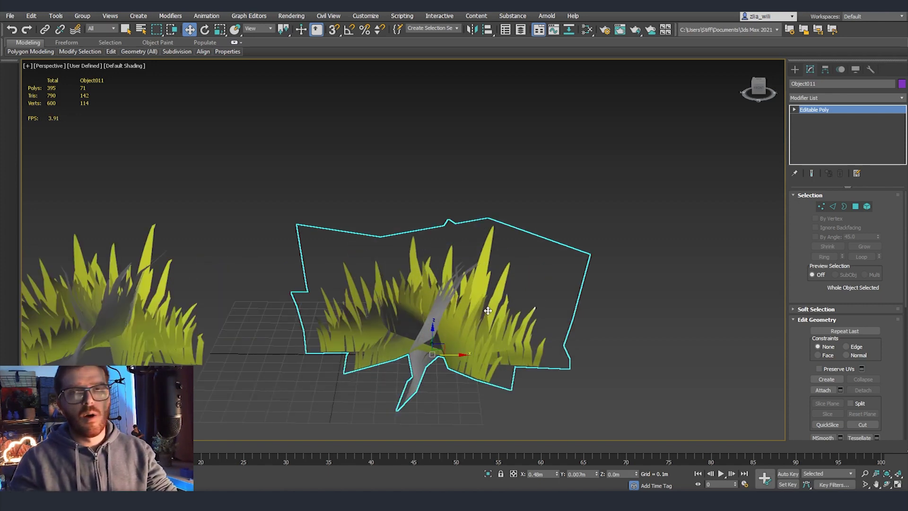
{"action": "middle_click_drag", "start_coordinate": [462, 327], "coordinate": [354, 266], "text": "alt"}
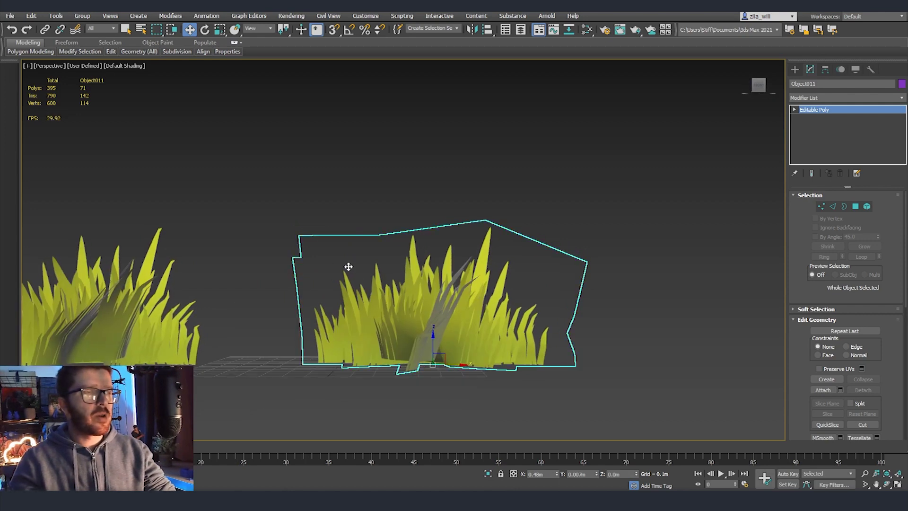
{"action": "middle_click_drag", "start_coordinate": [313, 330], "coordinate": [380, 295], "text": "alt"}
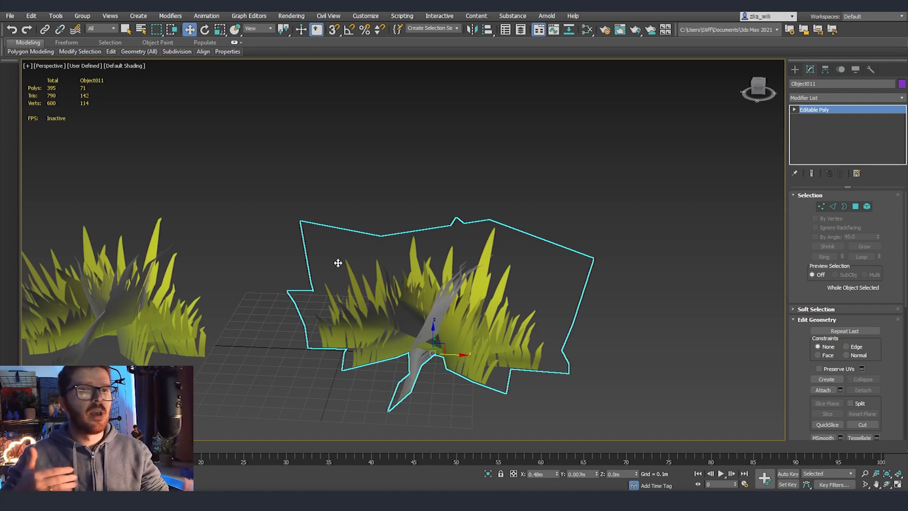
{"action": "middle_click_drag", "start_coordinate": [338, 263], "coordinate": [323, 294], "text": "alt"}
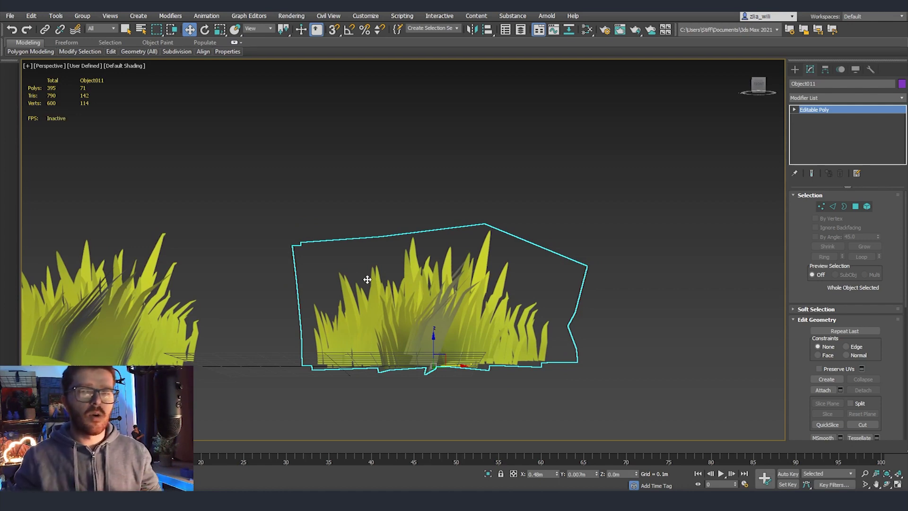
{"action": "middle_click_drag", "start_coordinate": [388, 309], "coordinate": [477, 345], "text": "alt"}
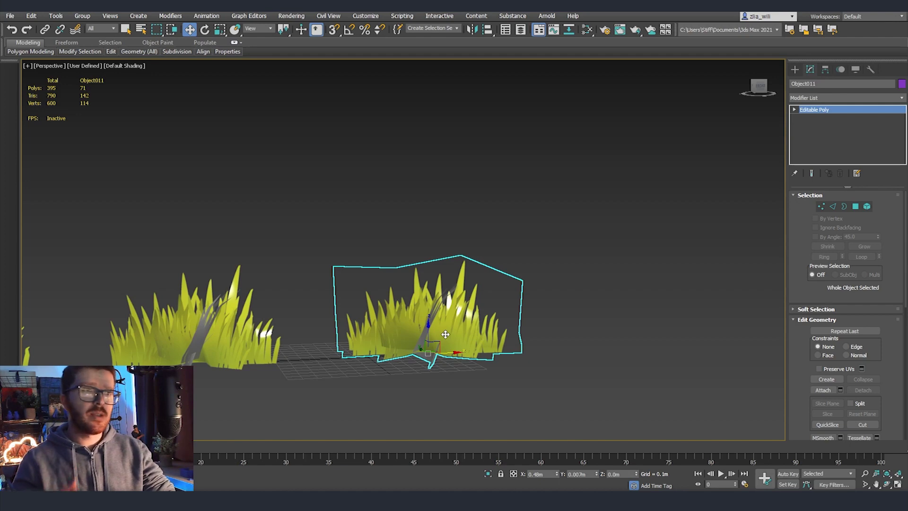
Clone the second reduced cluster along positive X to make a third copy.
{"action": "middle_click_drag", "start_coordinate": [465, 319], "coordinate": [424, 368], "text": "alt"}
{"action": "left_click_drag", "start_coordinate": [416, 353], "coordinate": [634, 364], "text": "shift"}
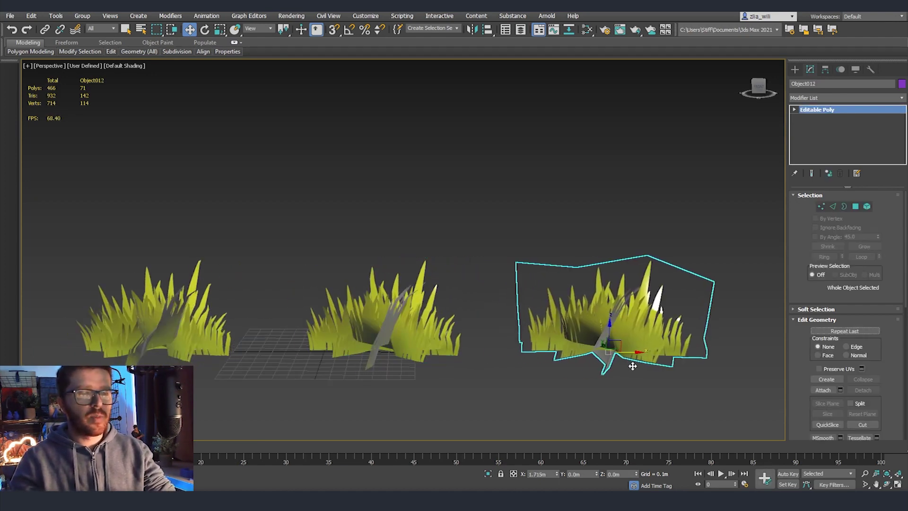
{"action": "middle_click_drag", "start_coordinate": [644, 332], "coordinate": [511, 330]}
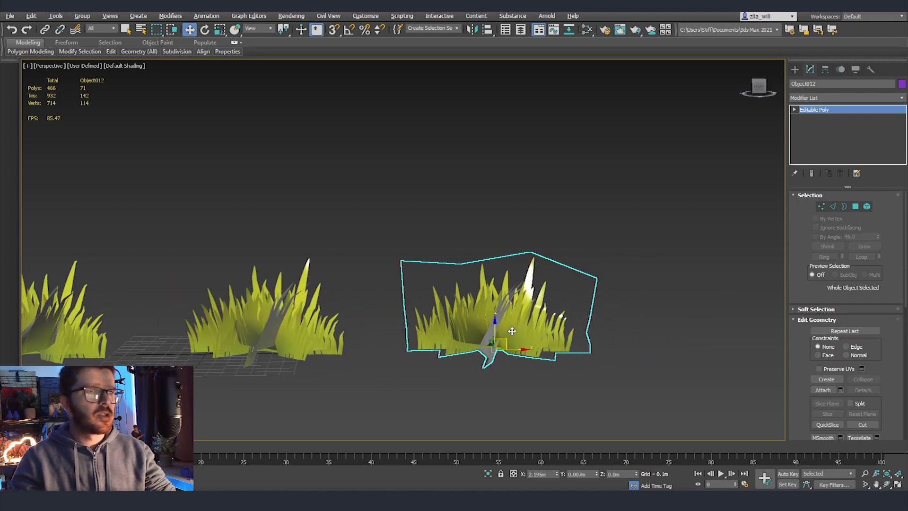
Remove more edge loops from the third copy's cards, leaving only a few horizontal divisions.
{"action": "key", "text": "F4"}
{"action": "key", "text": "2"}
{"action": "middle_click_drag", "start_coordinate": [457, 315], "coordinate": [525, 382], "text": "alt"}
{"action": "left_click", "coordinate": [483, 284]}
{"action": "double_click", "coordinate": [347, 355]}
{"action": "scroll", "coordinate": [525, 382], "scroll_direction": "up", "scroll_amount": 3}
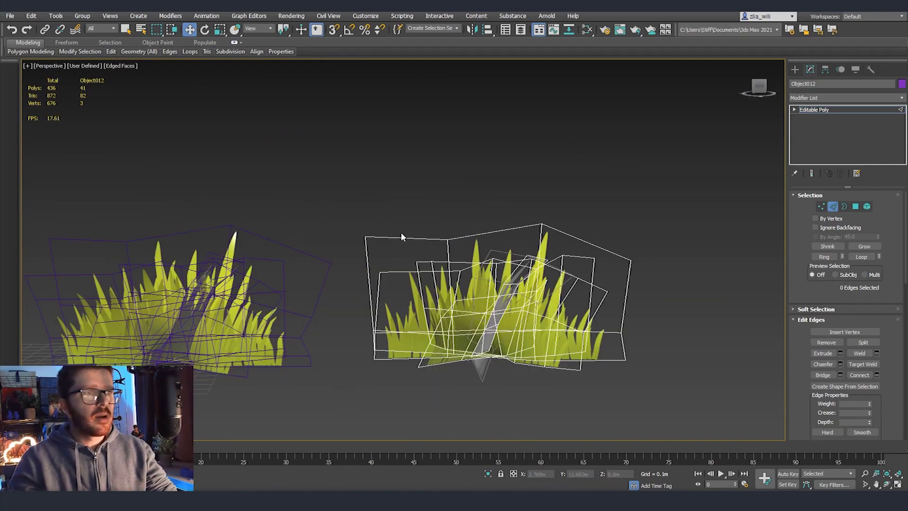
Enable Preserve UVs and the Edge constraint, and slide the front card's outer top corner vertex in towards the blades.
{"action": "key", "text": "1"}
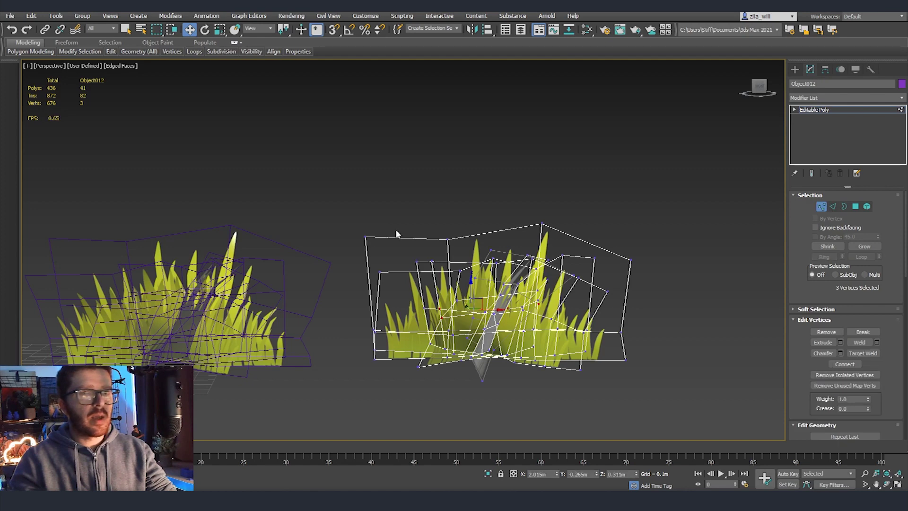
{"action": "left_click_drag", "start_coordinate": [365, 236], "coordinate": [367, 238]}
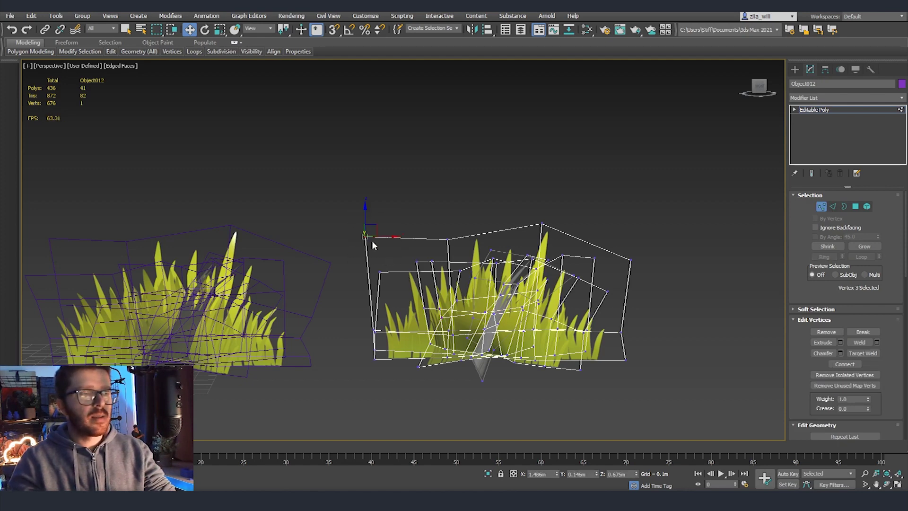
{"action": "scroll", "coordinate": [814, 384], "scroll_direction": "down", "scroll_amount": 3}
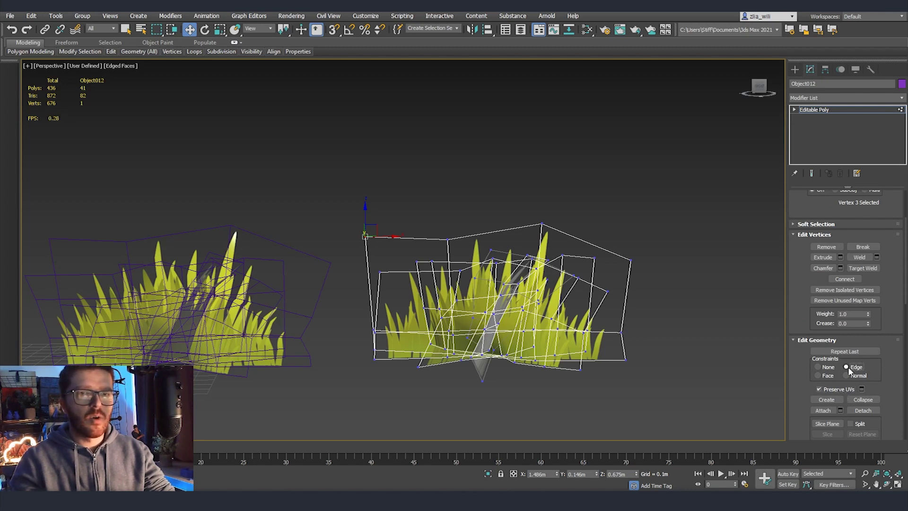
{"action": "left_click_drag", "start_coordinate": [373, 229], "coordinate": [410, 283]}
{"action": "scroll", "coordinate": [408, 281], "scroll_direction": "up", "scroll_amount": 3}
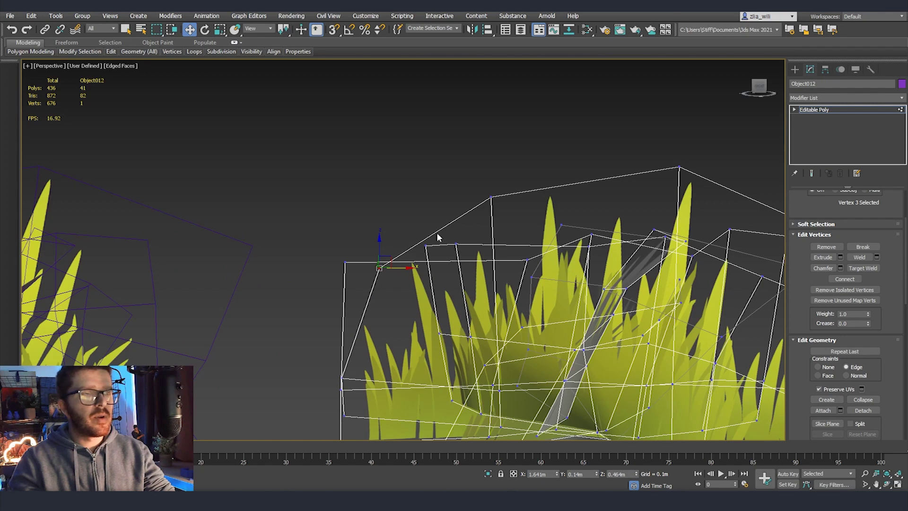
Adjust the front card's upper vertices and pull its opposite top corner inward to trim the empty transparent area.
{"action": "left_click", "coordinate": [491, 196]}
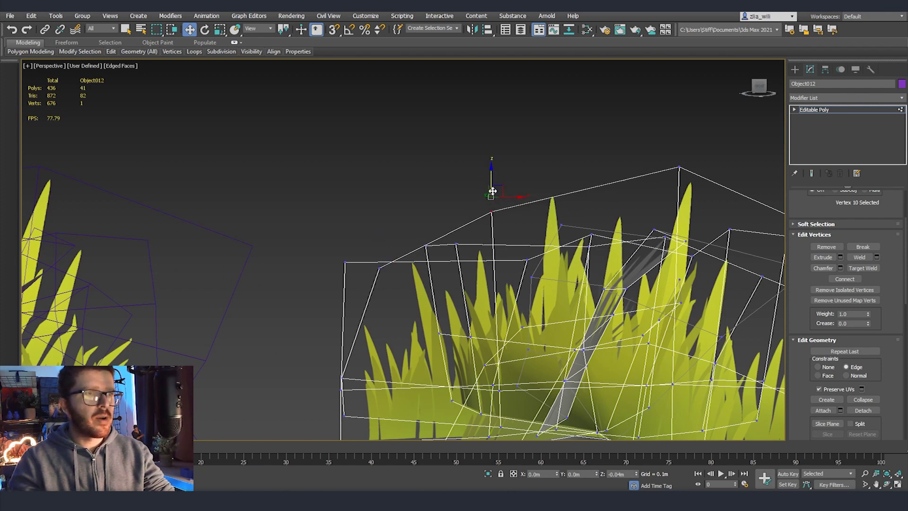
{"action": "left_click_drag", "start_coordinate": [500, 188], "coordinate": [501, 194]}
{"action": "left_click", "coordinate": [380, 267]}
{"action": "left_click_drag", "start_coordinate": [391, 258], "coordinate": [404, 255]}
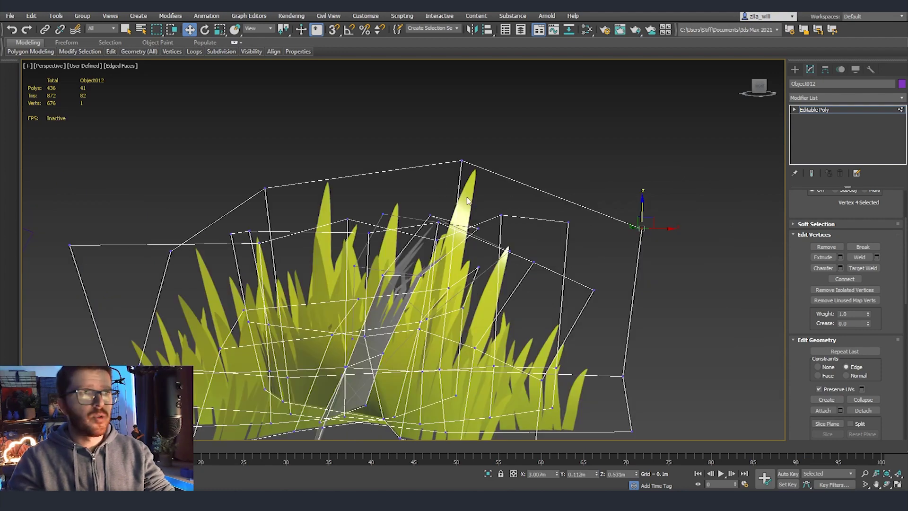
{"action": "scroll", "coordinate": [605, 252], "scroll_direction": "down", "scroll_amount": 2}
{"action": "left_click_drag", "start_coordinate": [631, 225], "coordinate": [541, 237]}
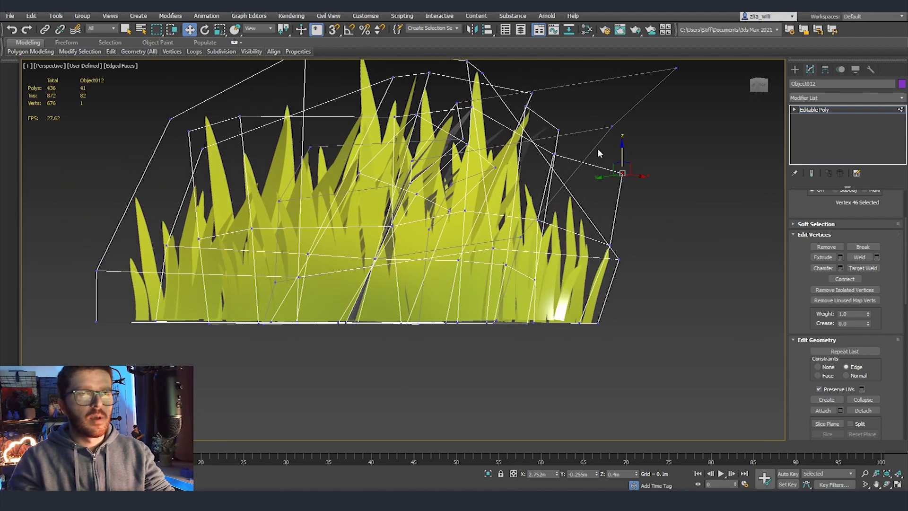
Nudge the vertex beside the short outer blades slightly upward and delete the empty polygons past them on the third copy.
{"action": "middle_click_drag", "start_coordinate": [567, 225], "coordinate": [550, 212], "text": "alt"}
{"action": "scroll", "coordinate": [551, 214], "scroll_direction": "up", "scroll_amount": 3}
{"action": "left_click", "coordinate": [525, 207]}
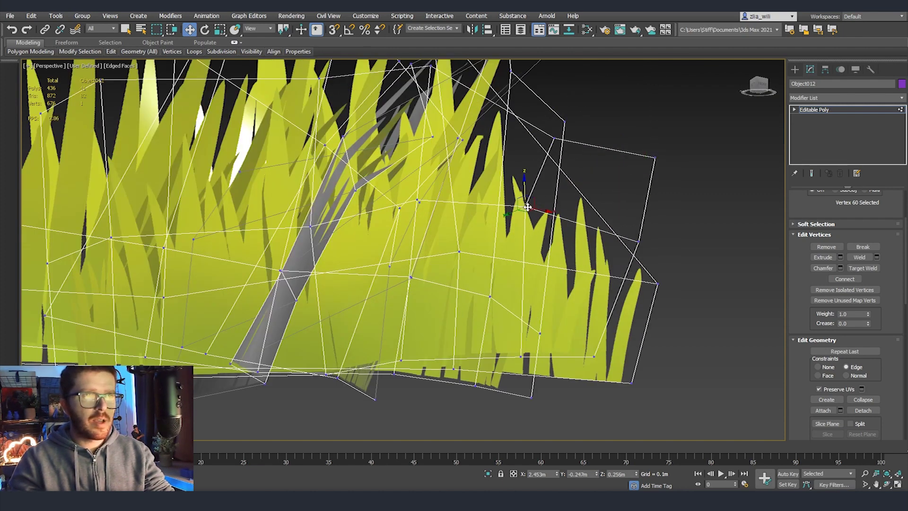
{"action": "left_click_drag", "start_coordinate": [534, 201], "coordinate": [541, 195]}
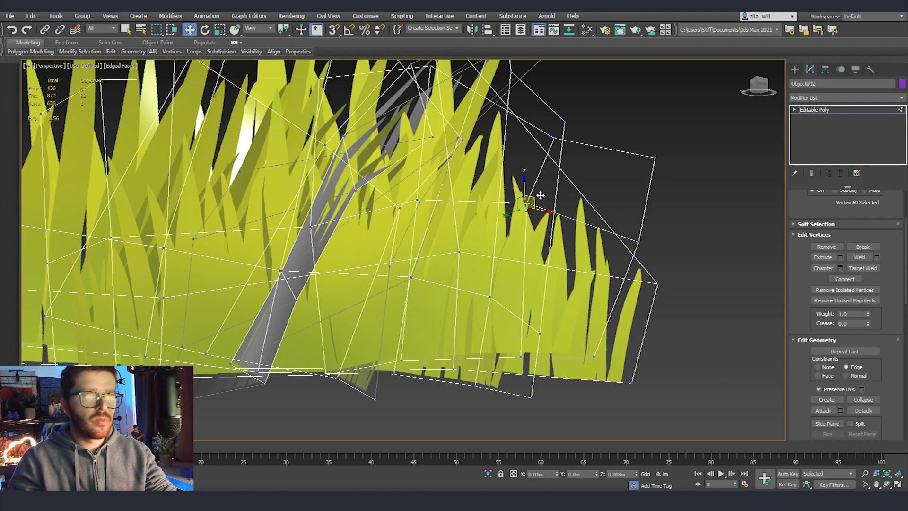
{"action": "key", "text": "4"}
{"action": "left_click", "coordinate": [590, 187]}
{"action": "key", "text": "Delete"}
Move the remaining outer vertices of the third copy's cards closer to the blades and leave vertex editing.
{"action": "scroll", "coordinate": [610, 227], "scroll_direction": "down", "scroll_amount": 3}
{"action": "mouse_move", "coordinate": [611, 231]}
{"action": "middle_mouse_down", "text": "alt"}
{"action": "mouse_move", "coordinate": [606, 237]}
{"action": "mouse_move", "coordinate": [622, 239]}
{"action": "mouse_move", "coordinate": [622, 219]}
{"action": "middle_mouse_up", "text": "alt"}
{"action": "key", "text": "1"}
{"action": "scroll", "coordinate": [621, 237], "scroll_direction": "up", "scroll_amount": 4}
{"action": "left_click", "coordinate": [624, 239]}
{"action": "left_click_drag", "start_coordinate": [583, 254], "coordinate": [582, 254]}
{"action": "left_click", "coordinate": [577, 328]}
{"action": "left_click_drag", "start_coordinate": [581, 339], "coordinate": [565, 340]}
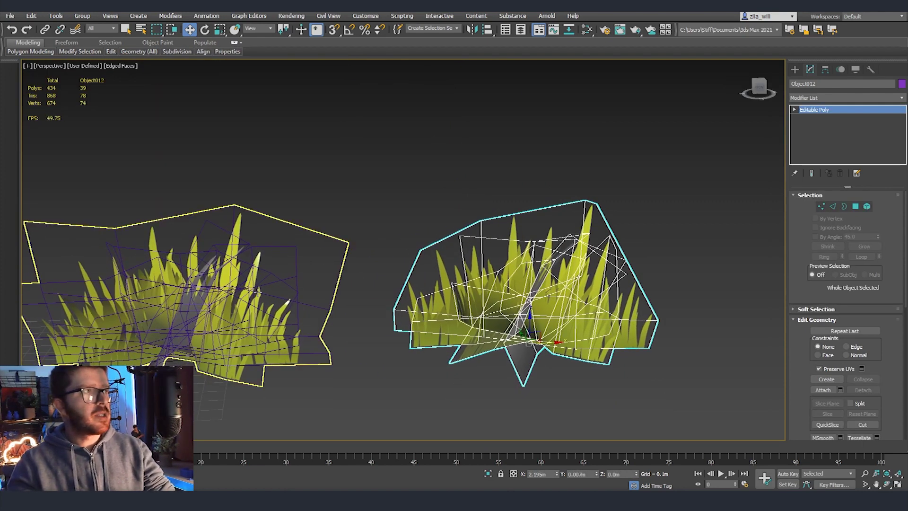
Compare the third copy with the original wide cluster and the earlier reduced copies.
{"action": "left_click", "coordinate": [259, 291]}
{"action": "left_click", "coordinate": [520, 305]}
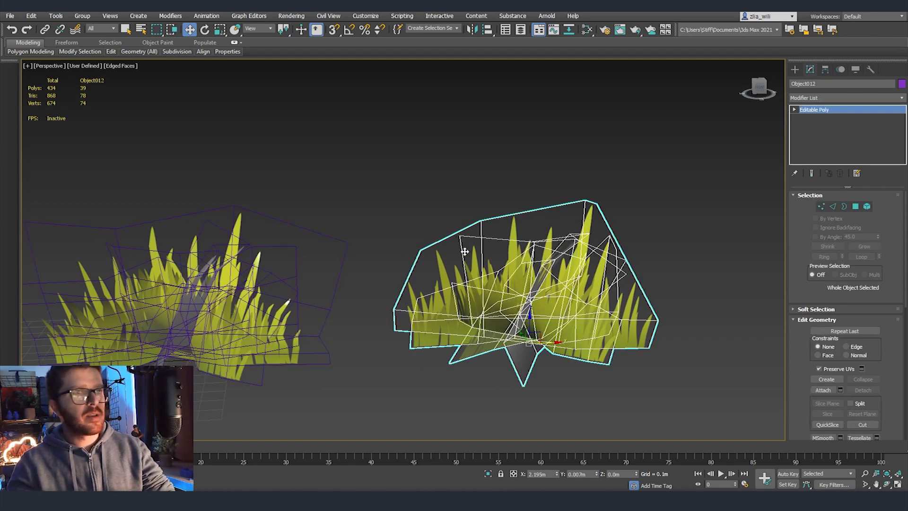
{"action": "middle_click_drag", "start_coordinate": [530, 214], "coordinate": [522, 243], "text": "alt"}
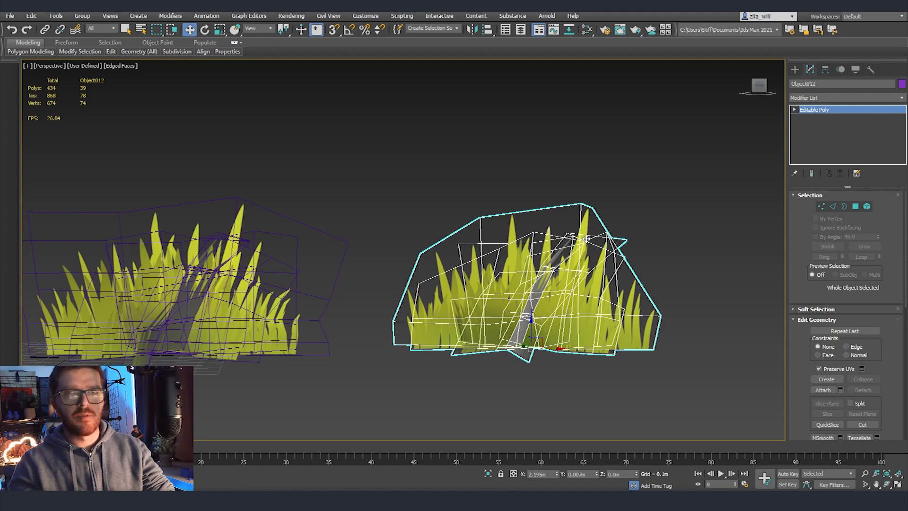
{"action": "scroll", "coordinate": [590, 276], "scroll_direction": "down", "scroll_amount": 5}
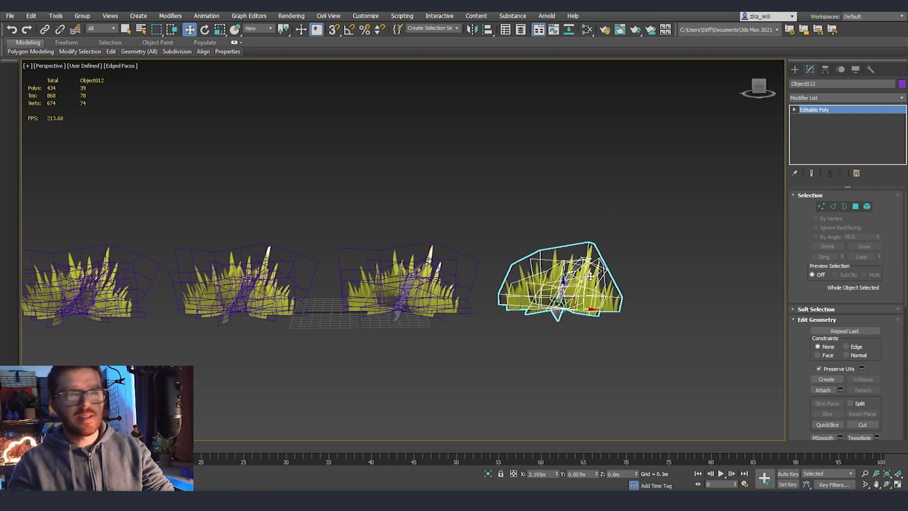
{"action": "middle_click_drag", "start_coordinate": [234, 244], "coordinate": [272, 245]}
{"action": "left_click_drag", "start_coordinate": [114, 205], "coordinate": [454, 366]}
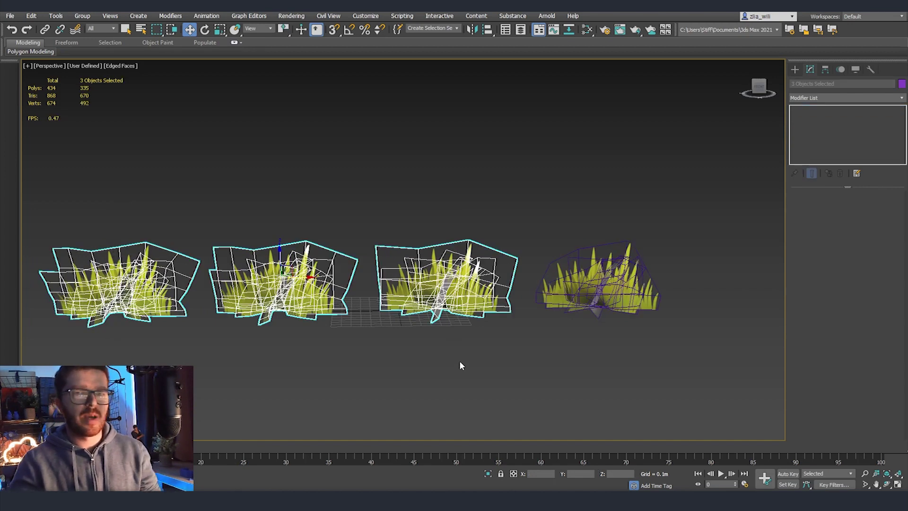
{"action": "left_click", "coordinate": [622, 275]}
{"action": "scroll", "coordinate": [622, 276], "scroll_direction": "up", "scroll_amount": 3}
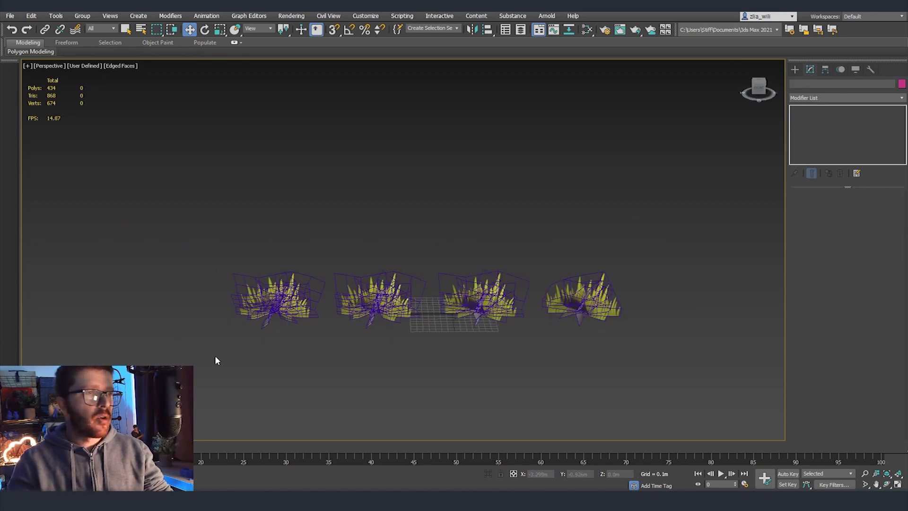
Select all four wide clusters and move them together along positive Y, away from the narrow clusters.
{"action": "key", "text": "ctrl+a"}
{"action": "middle_click_drag", "start_coordinate": [215, 356], "coordinate": [305, 347], "text": "alt"}
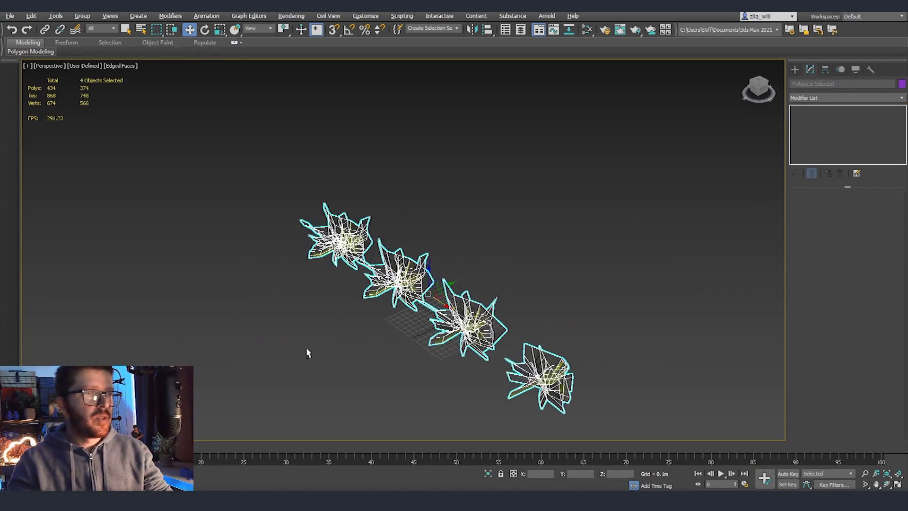
{"action": "left_click_drag", "start_coordinate": [444, 284], "coordinate": [578, 233]}
Hide everything except the four cards of the narrow bent-blade cluster and frame that cluster in the front view.
{"action": "right_click", "coordinate": [482, 283]}
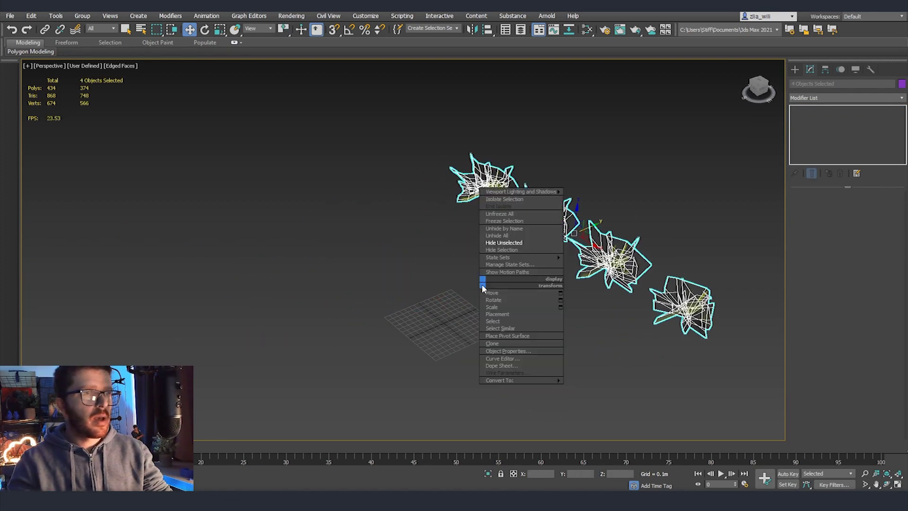
{"action": "left_click", "coordinate": [511, 242]}
{"action": "left_click", "coordinate": [309, 210]}
{"action": "middle_click_drag", "start_coordinate": [280, 230], "coordinate": [317, 234], "text": "alt"}
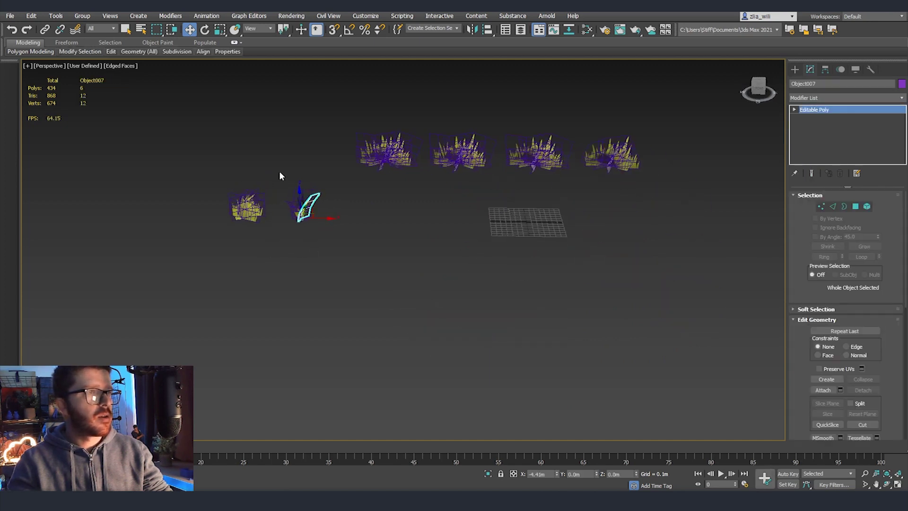
{"action": "left_click_drag", "start_coordinate": [279, 172], "coordinate": [317, 222]}
{"action": "right_click", "coordinate": [301, 199]}
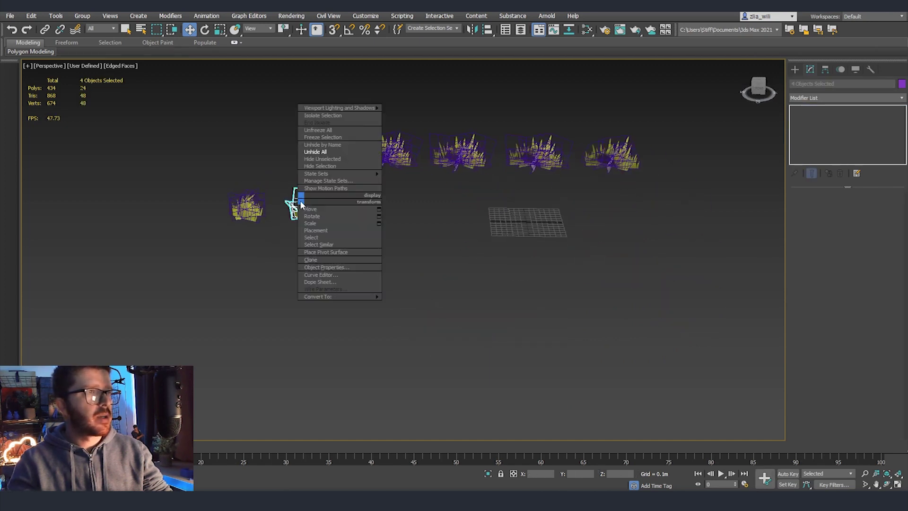
{"action": "left_click", "coordinate": [333, 159]}
{"action": "key", "text": "z"}
{"action": "key", "text": "f"}
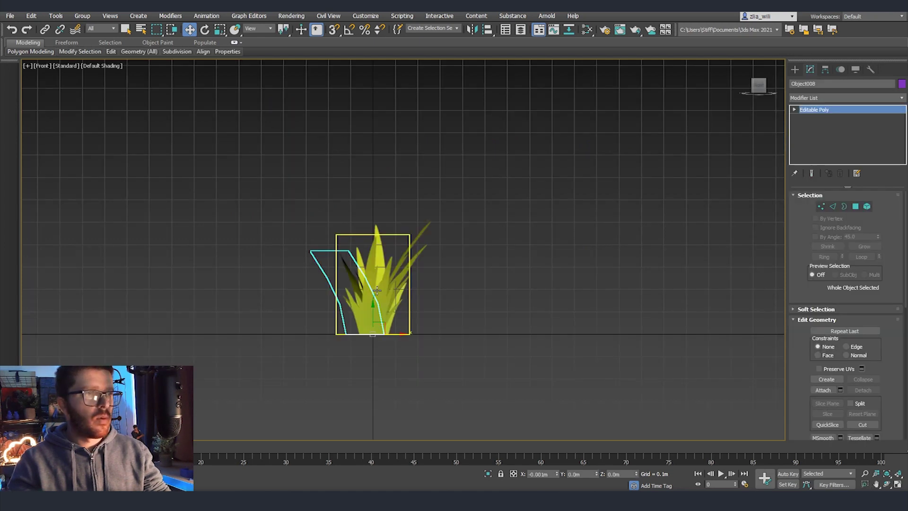
Clone the narrow cluster's front-facing card along positive X beside the original.
{"action": "left_click_drag", "start_coordinate": [389, 330], "coordinate": [552, 351], "text": "shift"}
{"action": "left_click", "coordinate": [468, 294]}
{"action": "scroll", "coordinate": [614, 332], "scroll_direction": "up", "scroll_amount": 5}
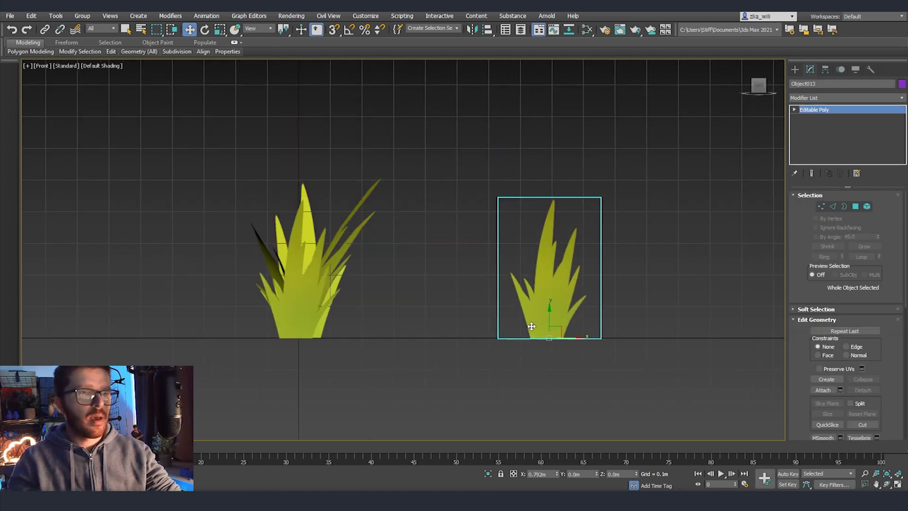
Show edged faces and cut the cloned card along the outline of its left blades, from the base up the tall blade.
{"action": "key", "text": "F4"}
{"action": "key", "text": "1"}
{"action": "scroll", "coordinate": [872, 399], "scroll_direction": "down", "scroll_amount": 2}
{"action": "left_click", "coordinate": [863, 417]}
{"action": "scroll", "coordinate": [528, 345], "scroll_direction": "up", "scroll_amount": 5}
{"action": "middle_click_drag", "start_coordinate": [529, 344], "coordinate": [506, 363]}
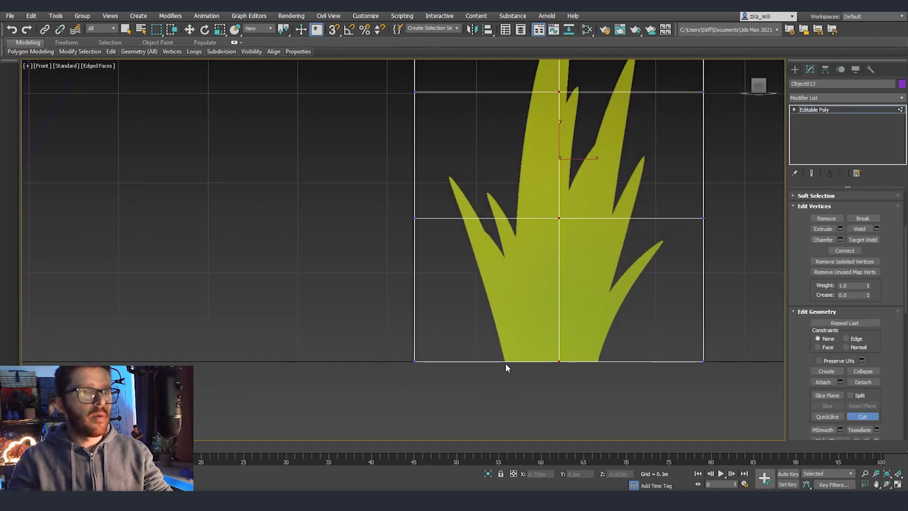
{"action": "left_click", "coordinate": [505, 362]}
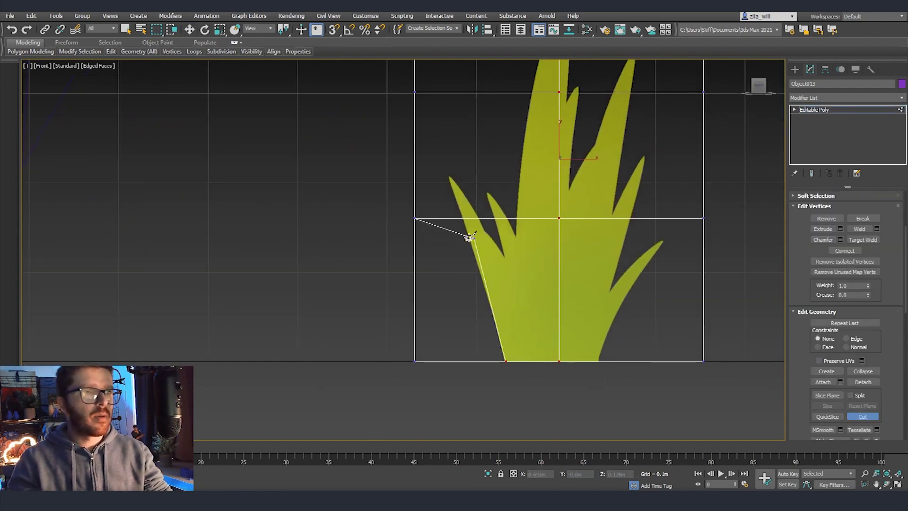
{"action": "left_click", "coordinate": [463, 218]}
{"action": "scroll", "coordinate": [542, 195], "scroll_direction": "down", "scroll_amount": 2}
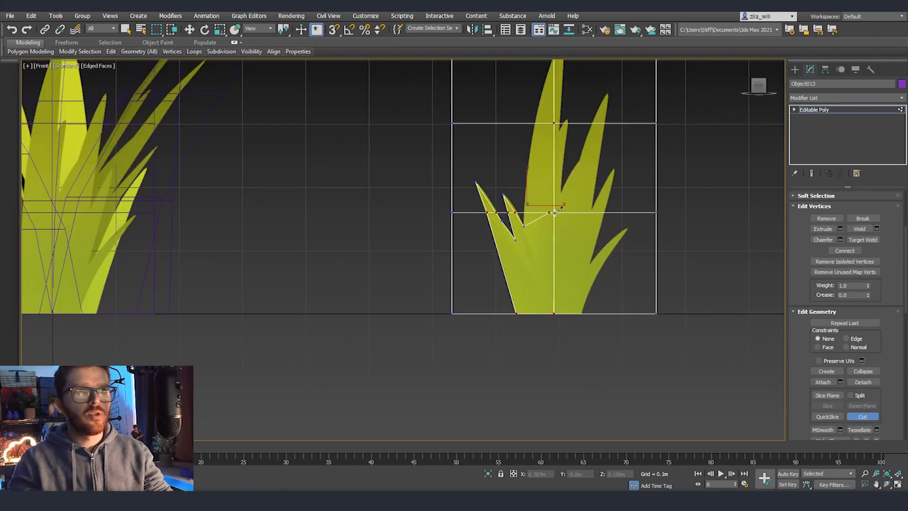
{"action": "middle_click_drag", "start_coordinate": [561, 207], "coordinate": [516, 284]}
{"action": "left_click", "coordinate": [484, 219]}
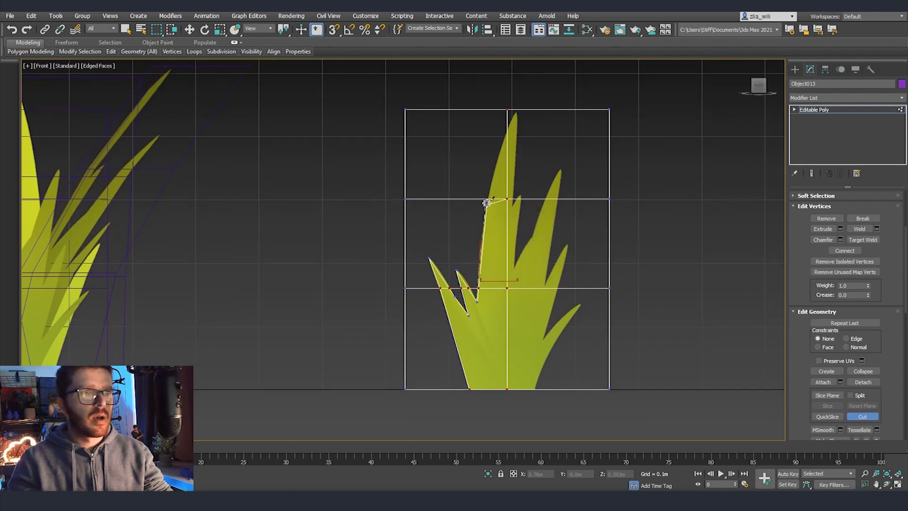
Continue the cut around the tall blade's tip and down the outlines of the right-hand blades to the base.
{"action": "left_click", "coordinate": [490, 198]}
{"action": "left_click", "coordinate": [507, 129]}
{"action": "left_click", "coordinate": [517, 110]}
{"action": "left_click", "coordinate": [511, 205]}
{"action": "left_click", "coordinate": [520, 197]}
{"action": "left_click", "coordinate": [514, 266]}
{"action": "left_click", "coordinate": [533, 234]}
{"action": "left_click", "coordinate": [547, 198]}
{"action": "left_click", "coordinate": [561, 170]}
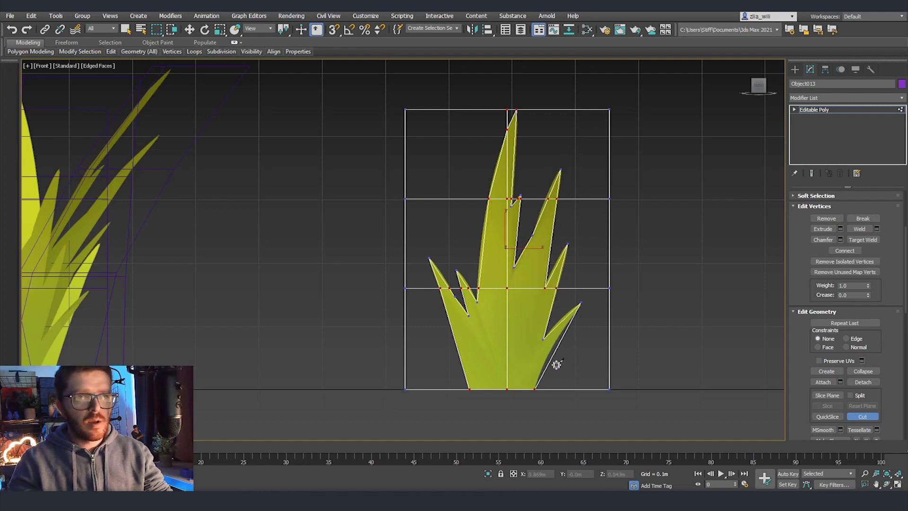
{"action": "right_click", "coordinate": [557, 364]}
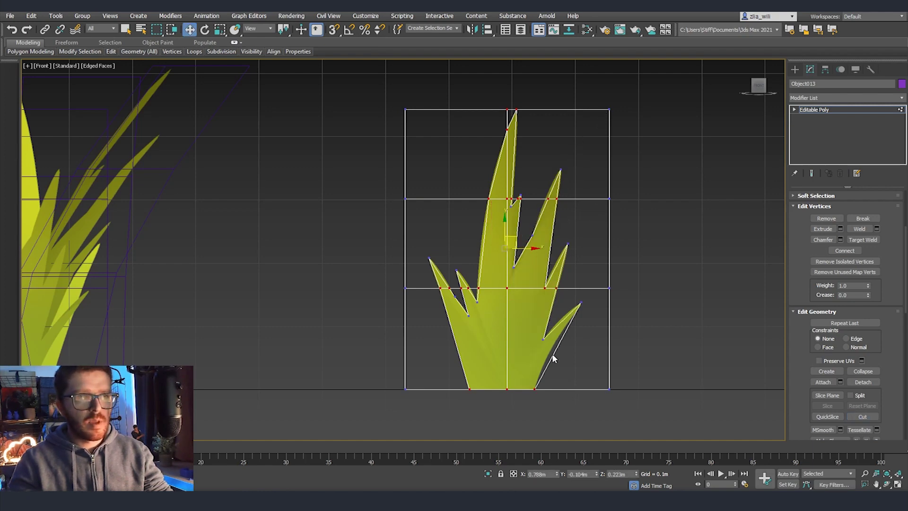
Delete all the empty polygons outside the cut blade outline, leaving only the grass-shaped mesh.
{"action": "scroll", "coordinate": [553, 356], "scroll_direction": "up", "scroll_amount": 4}
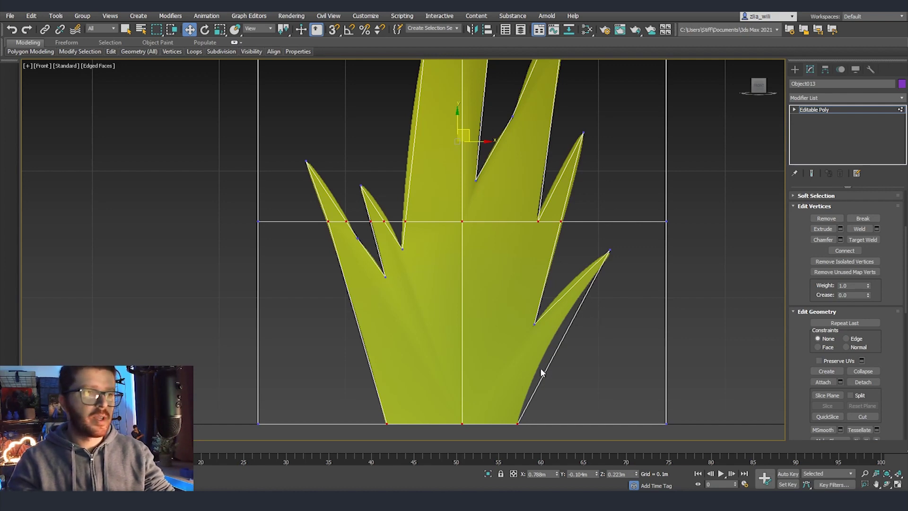
{"action": "scroll", "coordinate": [542, 372], "scroll_direction": "down", "scroll_amount": 2}
{"action": "key", "text": "4"}
{"action": "left_click", "coordinate": [586, 361]}
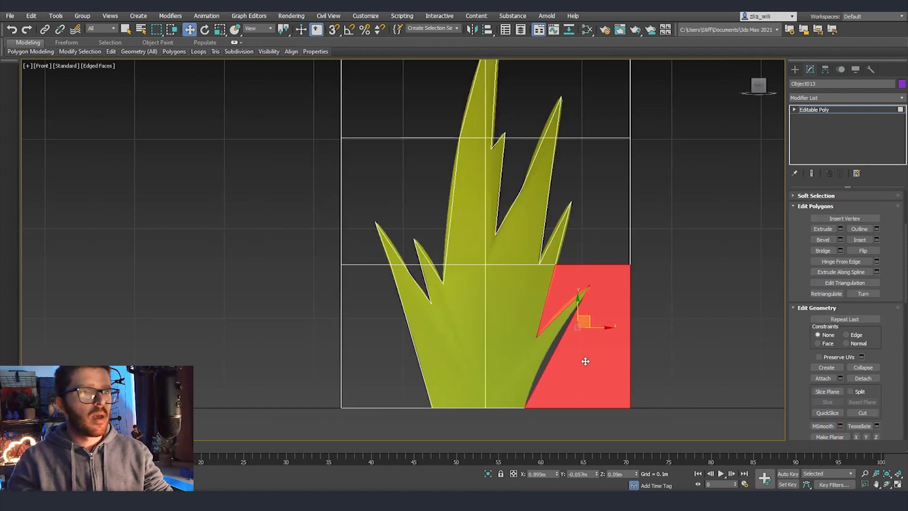
{"action": "left_click", "coordinate": [594, 255], "text": "ctrl"}
{"action": "left_click", "coordinate": [519, 156], "text": "ctrl"}
{"action": "left_click", "coordinate": [577, 106], "text": "ctrl"}
{"action": "left_click", "coordinate": [498, 142], "text": "ctrl"}
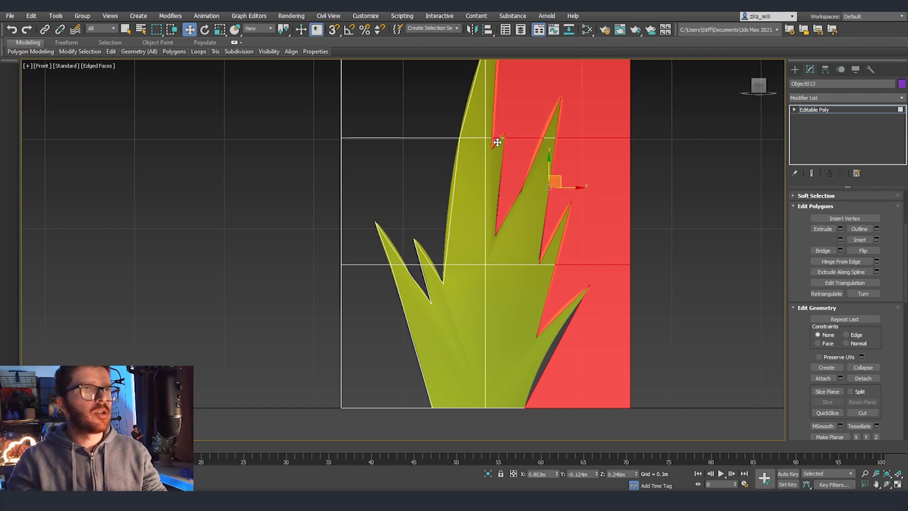
{"action": "left_click", "coordinate": [428, 144], "text": "ctrl"}
{"action": "left_click", "coordinate": [437, 110], "text": "ctrl"}
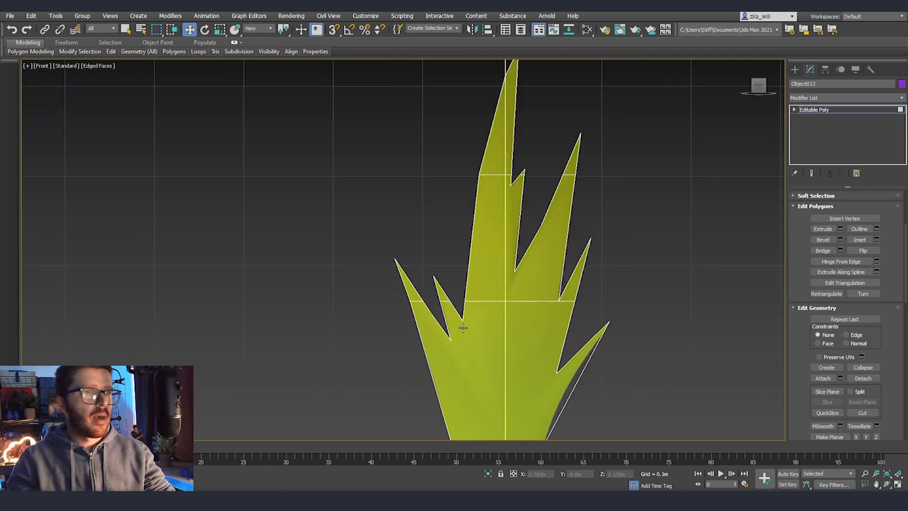
Weld the redundant vertex on the inner edge of the leftmost blade to its neighbouring vertex.
{"action": "key", "text": "1"}
{"action": "left_click", "coordinate": [450, 338]}
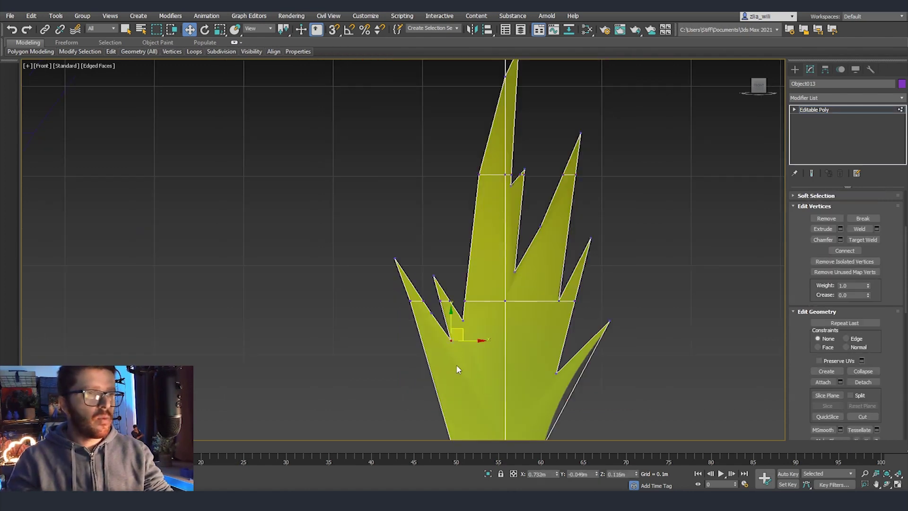
{"action": "middle_click_drag", "start_coordinate": [435, 323], "coordinate": [440, 271]}
{"action": "scroll", "coordinate": [431, 265], "scroll_direction": "up", "scroll_amount": 3}
{"action": "left_click", "coordinate": [428, 237]}
{"action": "right_click", "coordinate": [428, 239]}
{"action": "left_click", "coordinate": [374, 296]}
{"action": "left_click", "coordinate": [427, 237]}
{"action": "left_click", "coordinate": [442, 261]}
{"action": "key", "text": "w"}
{"action": "middle_click_drag", "start_coordinate": [460, 326], "coordinate": [445, 301]}
{"action": "left_click", "coordinate": [466, 212]}
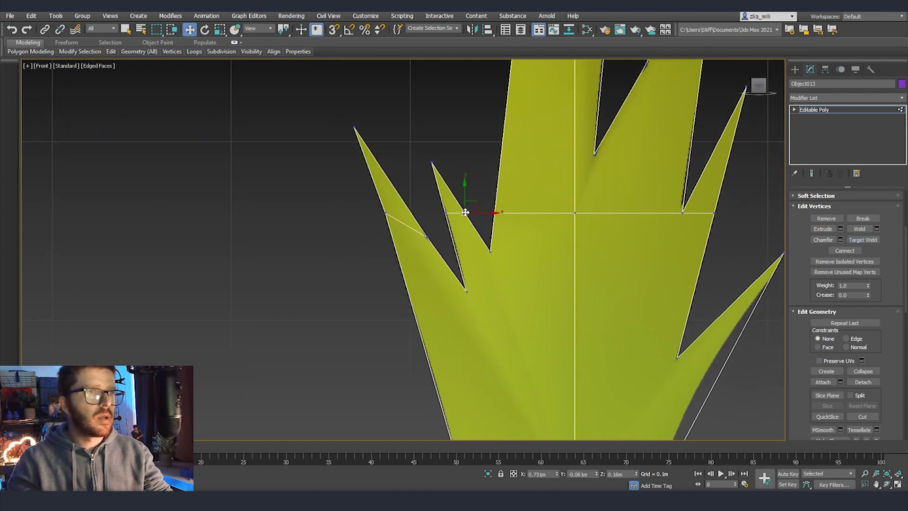
Connect the notch vertex between the two left blades to the base's left corner vertex, and return to the perspective view.
{"action": "scroll", "coordinate": [462, 245], "scroll_direction": "down", "scroll_amount": 4}
{"action": "middle_click_drag", "start_coordinate": [487, 259], "coordinate": [472, 276], "text": "alt"}
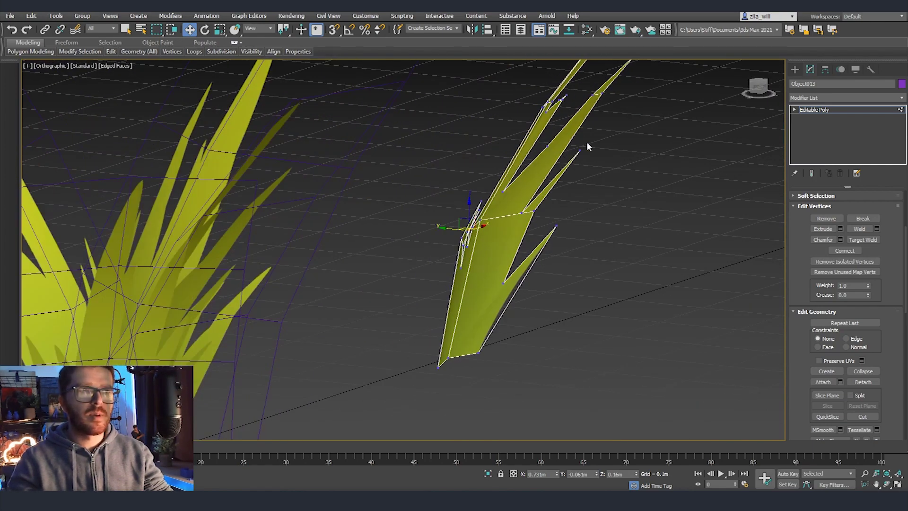
{"action": "key", "text": "f"}
{"action": "scroll", "coordinate": [426, 284], "scroll_direction": "down", "scroll_amount": 5}
{"action": "scroll", "coordinate": [530, 223], "scroll_direction": "up", "scroll_amount": 6}
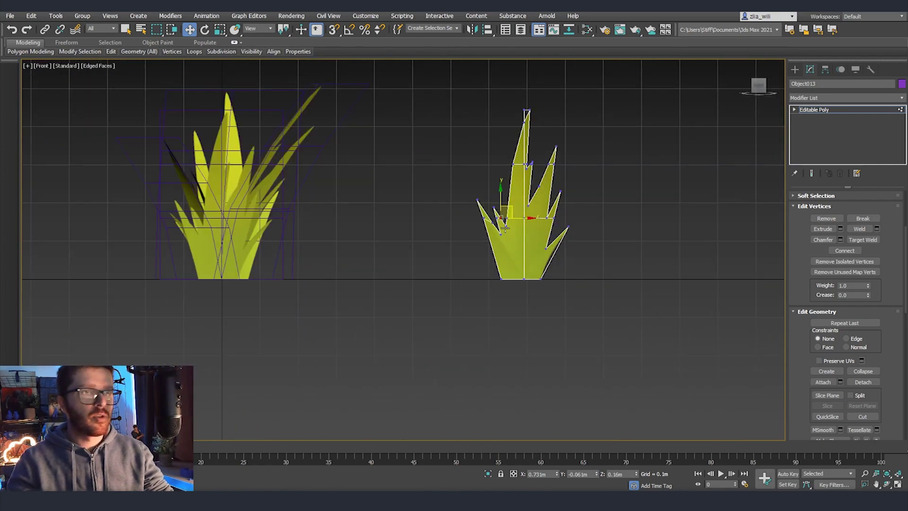
{"action": "key", "text": "1"}
{"action": "key", "text": "1"}
{"action": "left_click", "coordinate": [510, 230]}
{"action": "scroll", "coordinate": [525, 281], "scroll_direction": "up", "scroll_amount": 2}
{"action": "left_click", "coordinate": [505, 334], "text": "ctrl"}
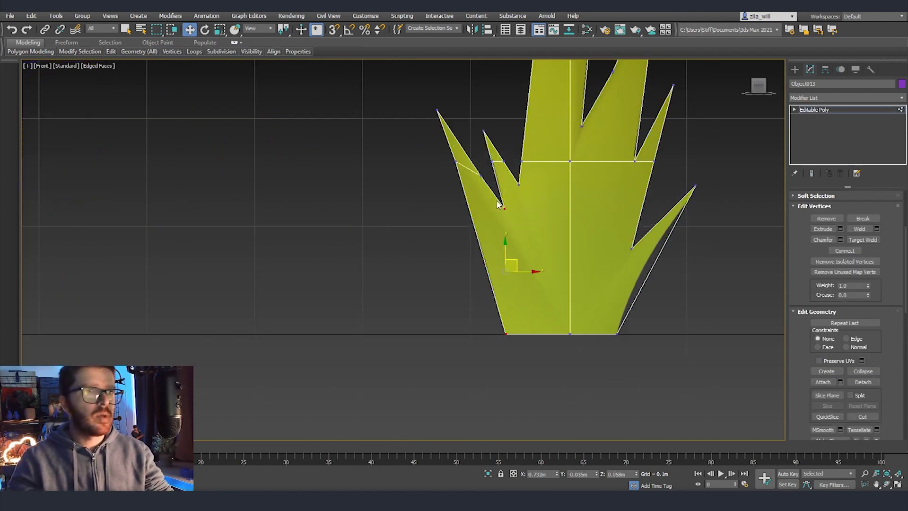
{"action": "left_click", "coordinate": [844, 250]}
{"action": "middle_click_drag", "start_coordinate": [537, 233], "coordinate": [509, 241]}
{"action": "left_click", "coordinate": [490, 193]}
{"action": "key", "text": "1"}
{"action": "key", "text": "p"}
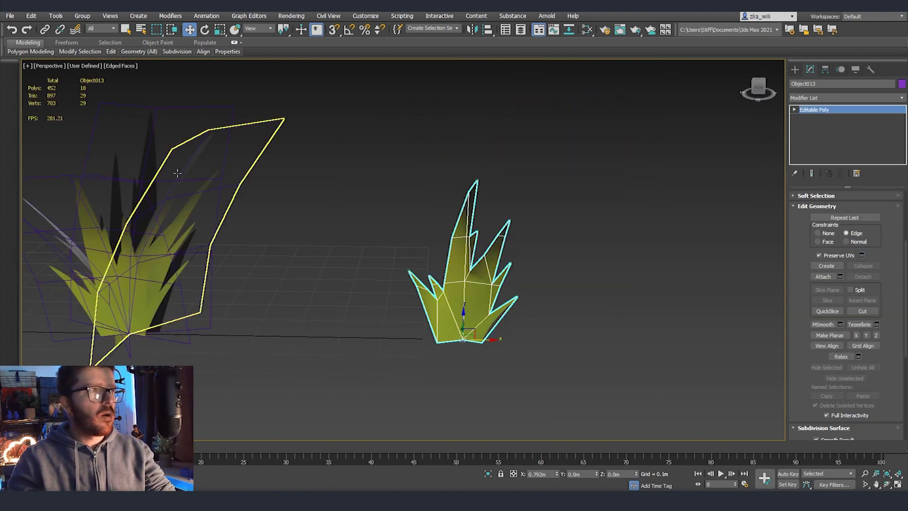
Clone the cut-out card by rotating it in place and set the clone's Z rotation to 65.675, matching the original side card.
{"action": "left_click", "coordinate": [191, 152]}
{"action": "middle_click_drag", "start_coordinate": [227, 243], "coordinate": [336, 322], "text": "alt"}
{"action": "key", "text": "q"}
{"action": "key", "text": "e"}
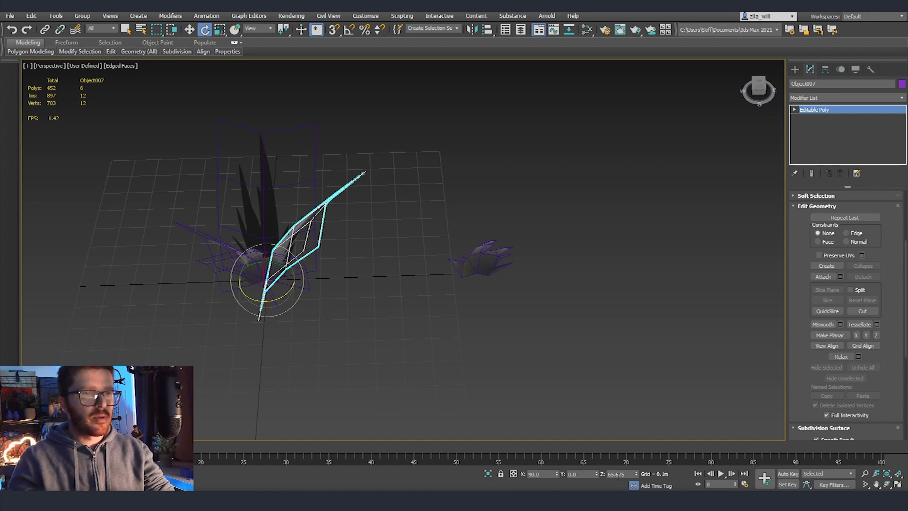
{"action": "left_click", "coordinate": [486, 271]}
{"action": "middle_click_drag", "start_coordinate": [487, 271], "coordinate": [470, 249], "text": "alt"}
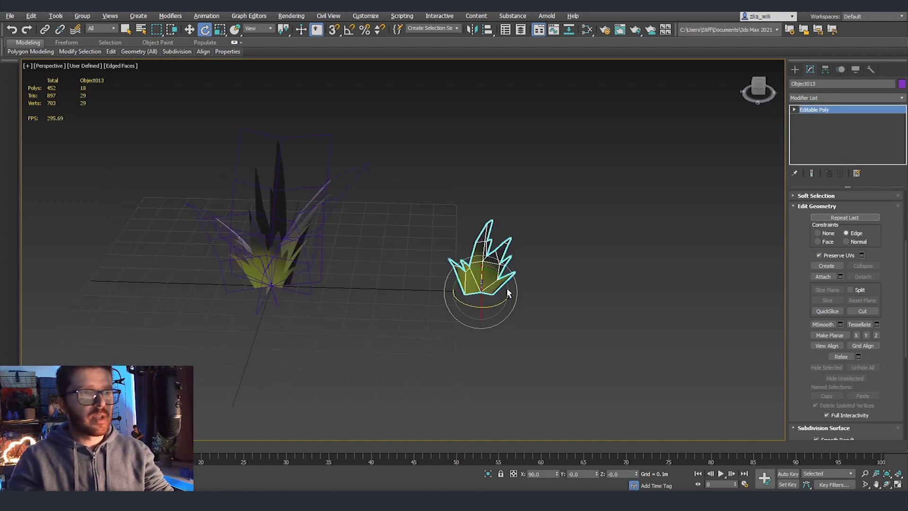
{"action": "left_click_drag", "start_coordinate": [469, 305], "coordinate": [492, 318], "text": "shift"}
{"action": "key", "text": "Return"}
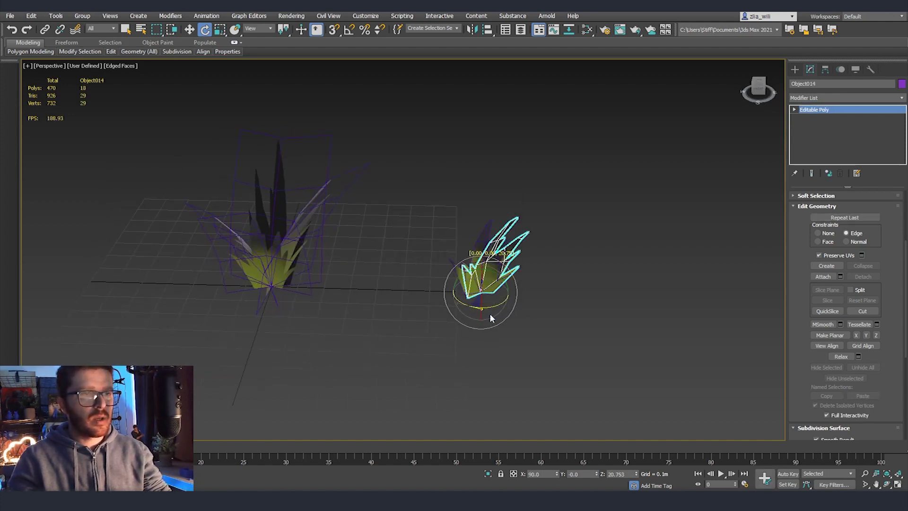
{"action": "key", "text": "Return"}
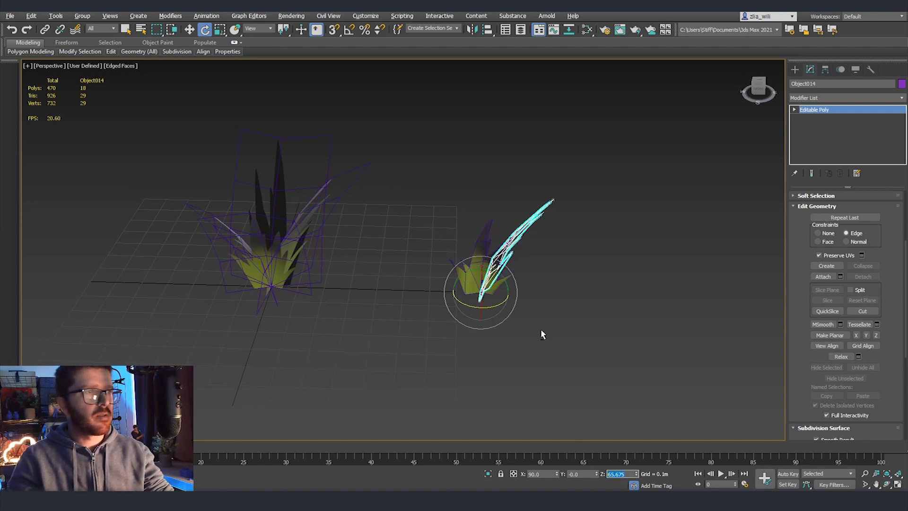
Scale the rotated clone up uniformly to 120 percent.
{"action": "middle_click_drag", "start_coordinate": [541, 334], "coordinate": [515, 311], "text": "alt"}
{"action": "key", "text": "r"}
{"action": "left_click_drag", "start_coordinate": [493, 305], "coordinate": [493, 296]}
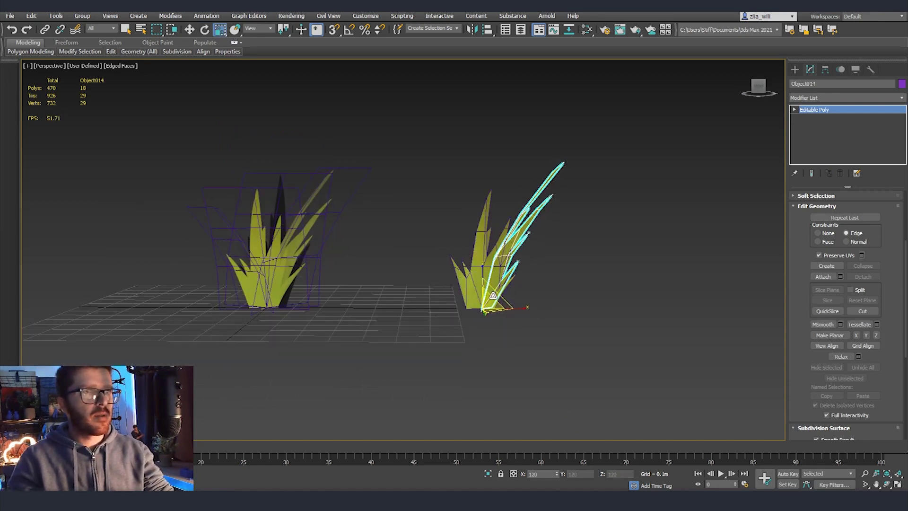
Compare the polygon and triangle counts of the wide-card cluster and the cut-out cluster, with edged faces shown.
{"action": "middle_click_drag", "start_coordinate": [493, 296], "coordinate": [518, 355], "text": "alt"}
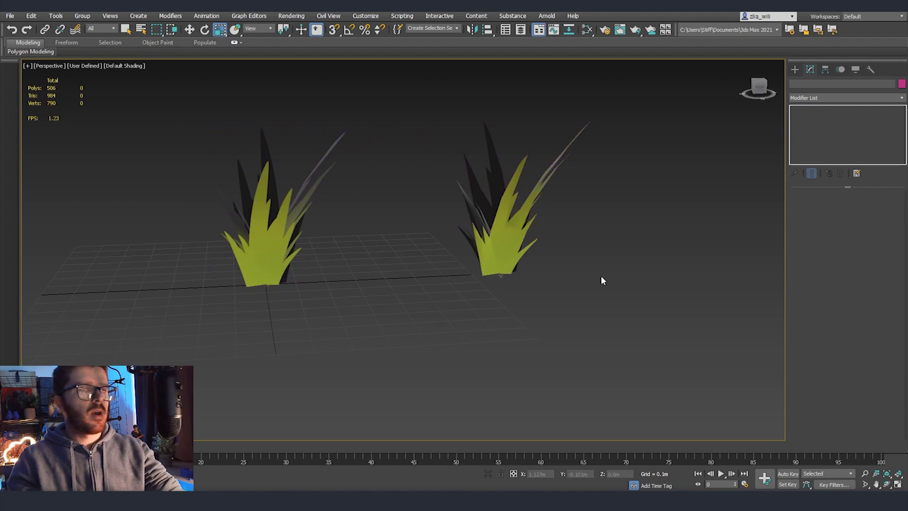
{"action": "middle_click_drag", "start_coordinate": [563, 282], "coordinate": [600, 313]}
{"action": "left_click_drag", "start_coordinate": [400, 297], "coordinate": [307, 304]}
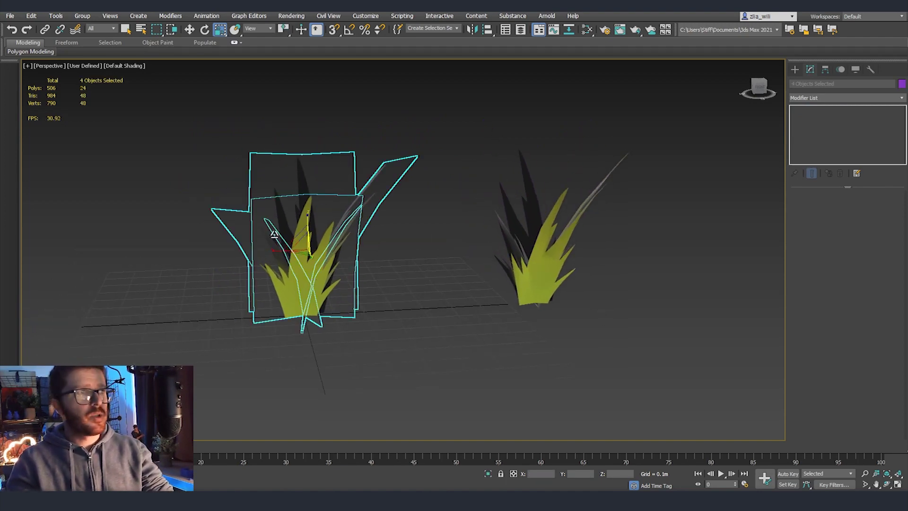
{"action": "left_click_drag", "start_coordinate": [483, 133], "coordinate": [668, 356]}
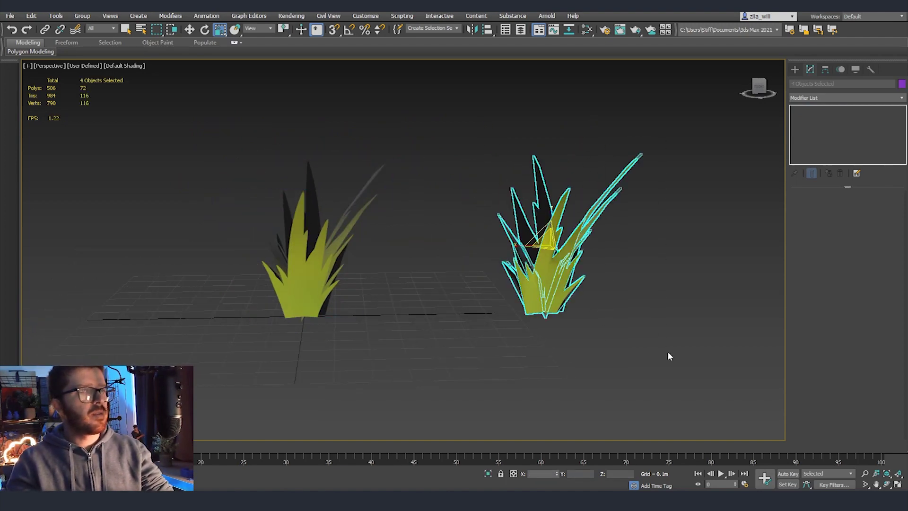
{"action": "left_click_drag", "start_coordinate": [250, 156], "coordinate": [195, 240]}
{"action": "key", "text": "F4"}
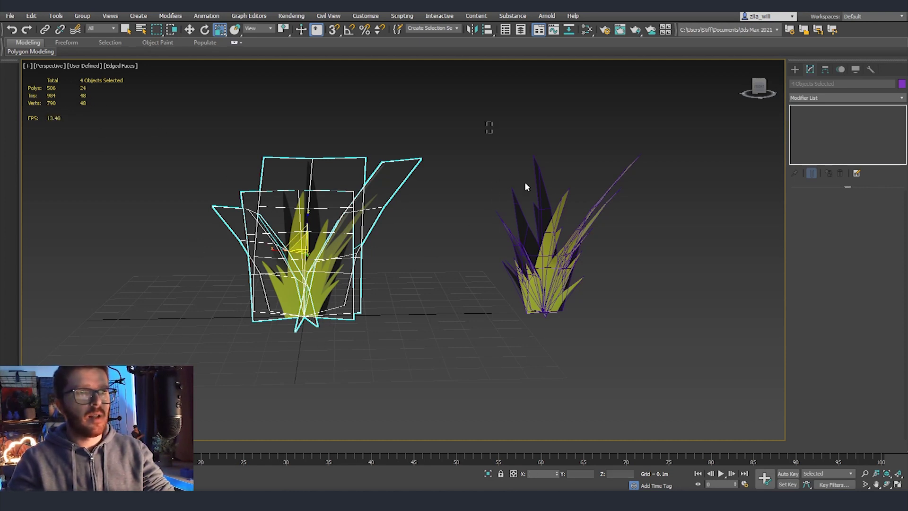
{"action": "left_click_drag", "start_coordinate": [699, 385], "coordinate": [699, 386]}
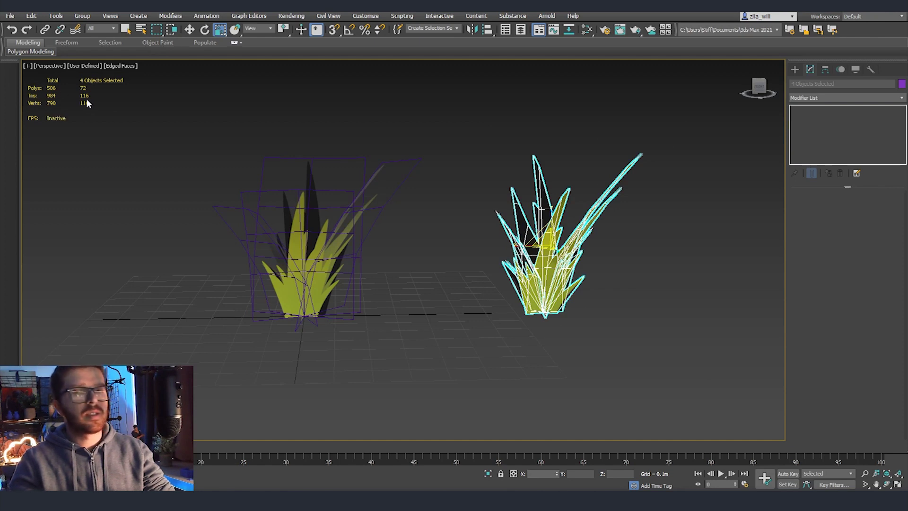
{"action": "left_click", "coordinate": [554, 273]}
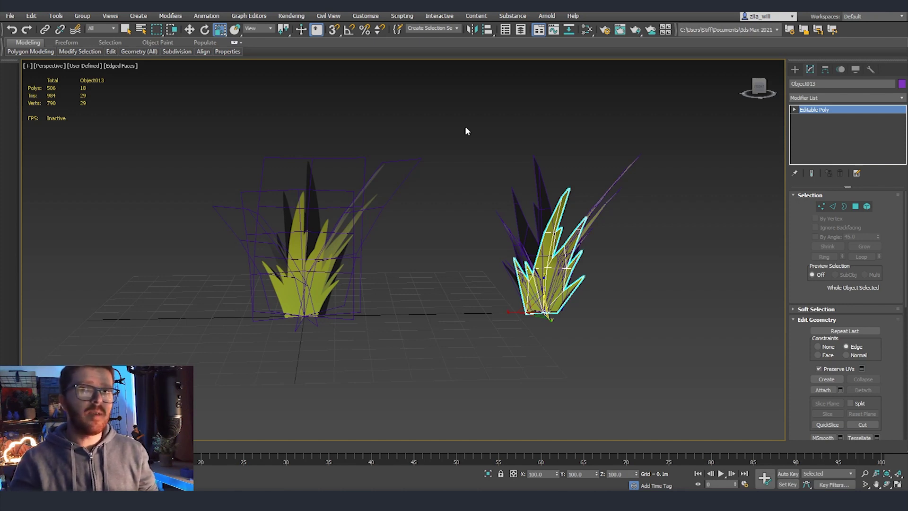
{"action": "left_click", "coordinate": [530, 328]}
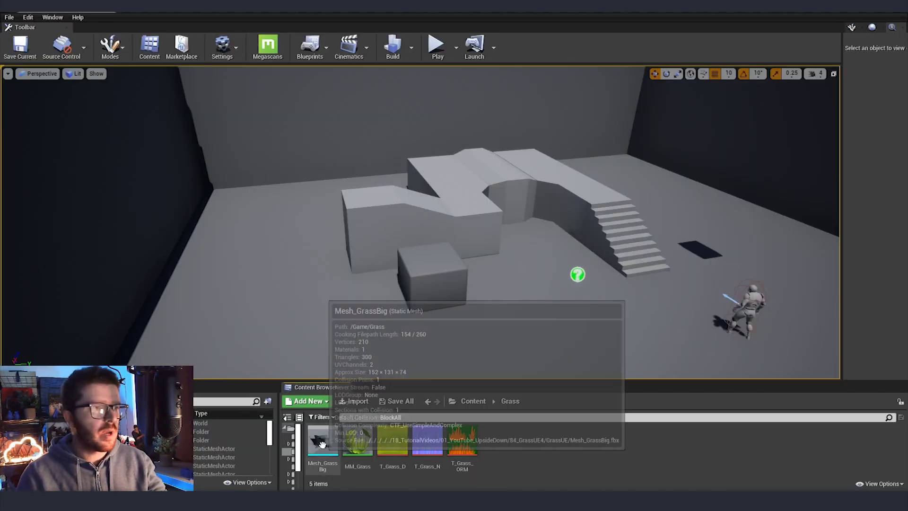
Switch to Unreal Engine and assign the MM_Grass material to Element 0 of Mesh_GrassBig.
{"action": "left_click", "coordinate": [393, 447]}
{"action": "left_click", "coordinate": [463, 449], "text": "shift"}
{"action": "left_click", "coordinate": [540, 461]}
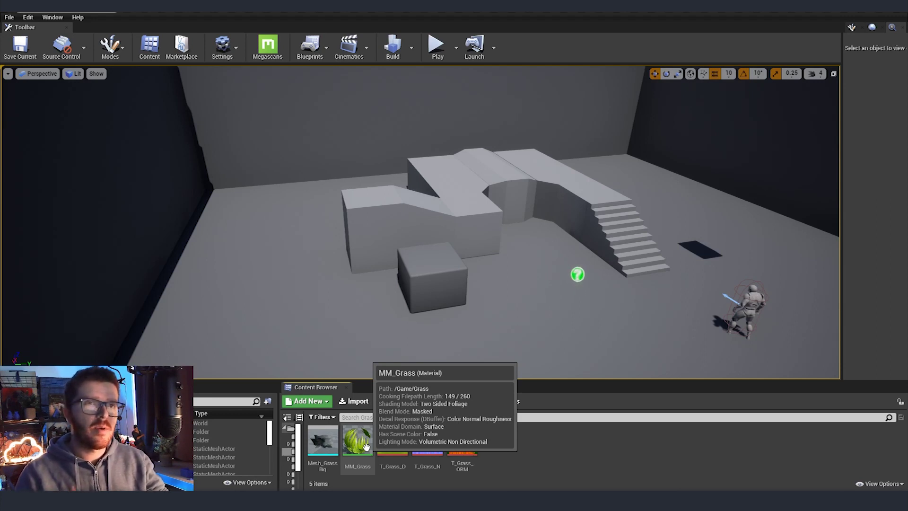
{"action": "double_click", "coordinate": [323, 440]}
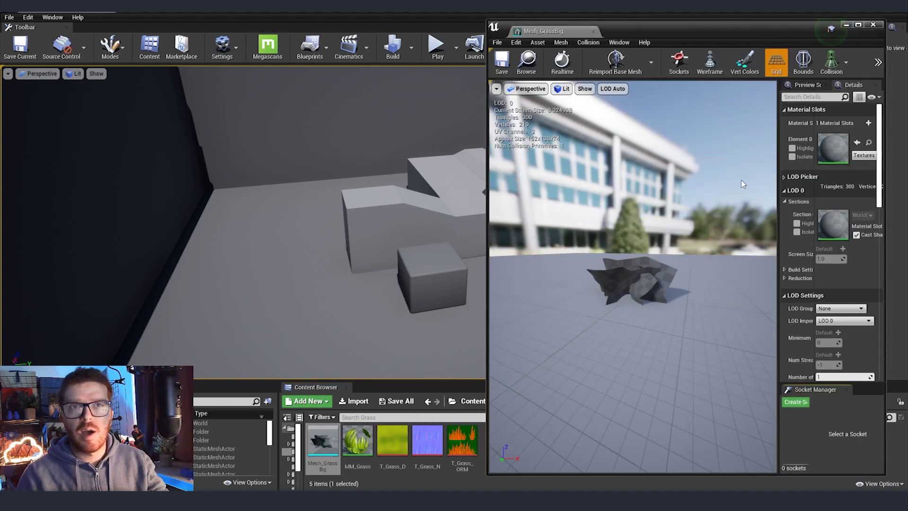
{"action": "right_click_drag", "start_coordinate": [665, 297], "coordinate": [680, 313]}
{"action": "left_click_drag", "start_coordinate": [363, 441], "coordinate": [833, 148]}
{"action": "mouse_move", "coordinate": [634, 276]}
{"action": "right_mouse_down"}
{"action": "mouse_move", "coordinate": [673, 279]}
{"action": "mouse_move", "coordinate": [626, 279]}
{"action": "mouse_move", "coordinate": [636, 279]}
{"action": "right_mouse_up"}
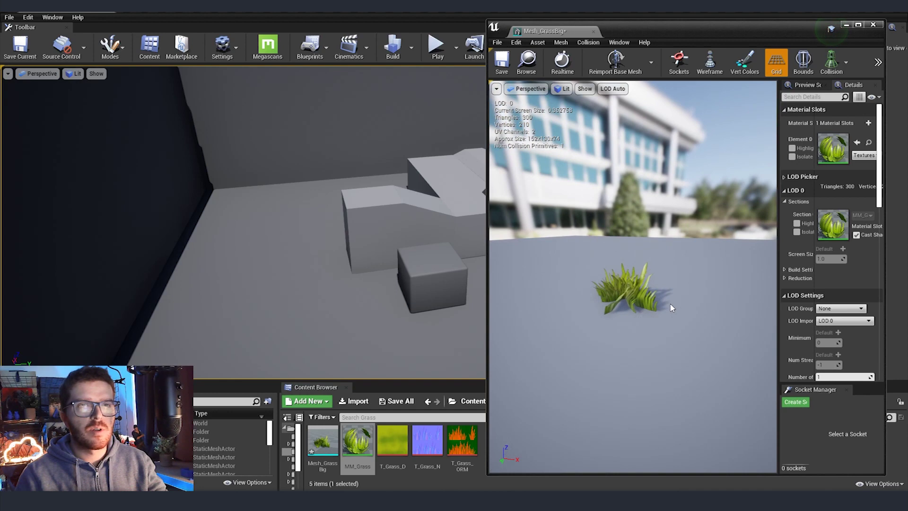
Import the LOD level 1 mesh into Mesh_GrassBig.
{"action": "left_click", "coordinate": [840, 321]}
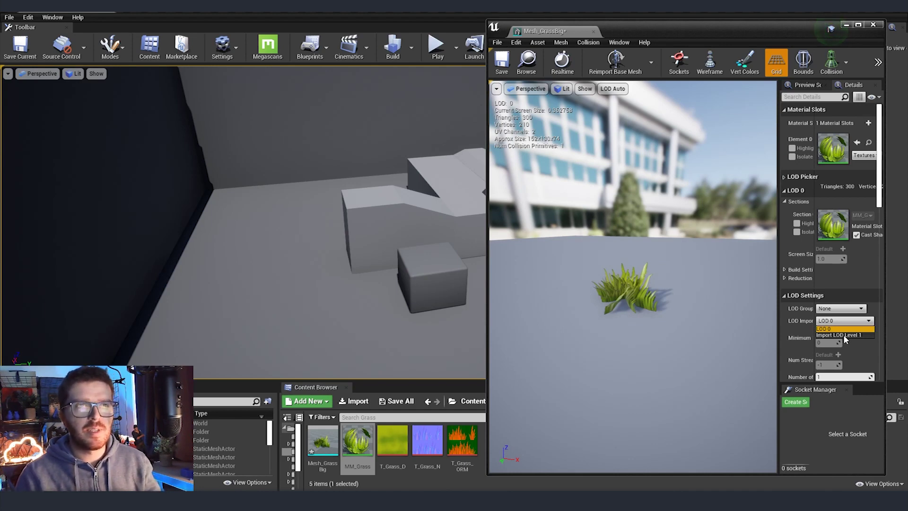
{"action": "left_click", "coordinate": [844, 334]}
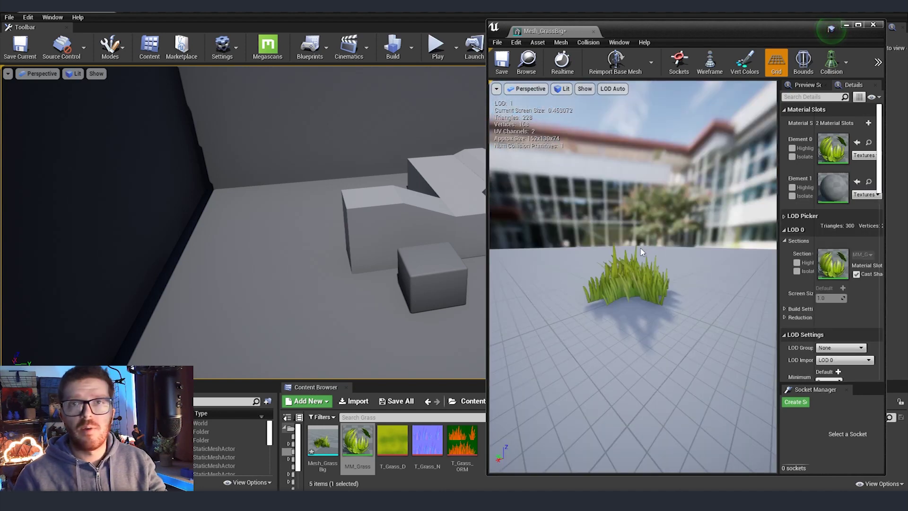
Preview the grass mesh at LOD 0 and LOD 1, and check the automatic LOD switching at different distances.
{"action": "left_click", "coordinate": [615, 89]}
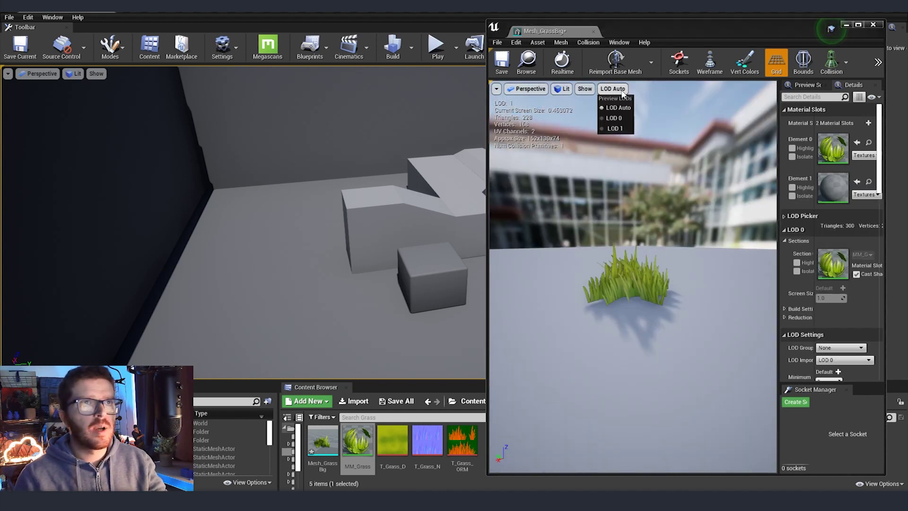
{"action": "left_click", "coordinate": [617, 119]}
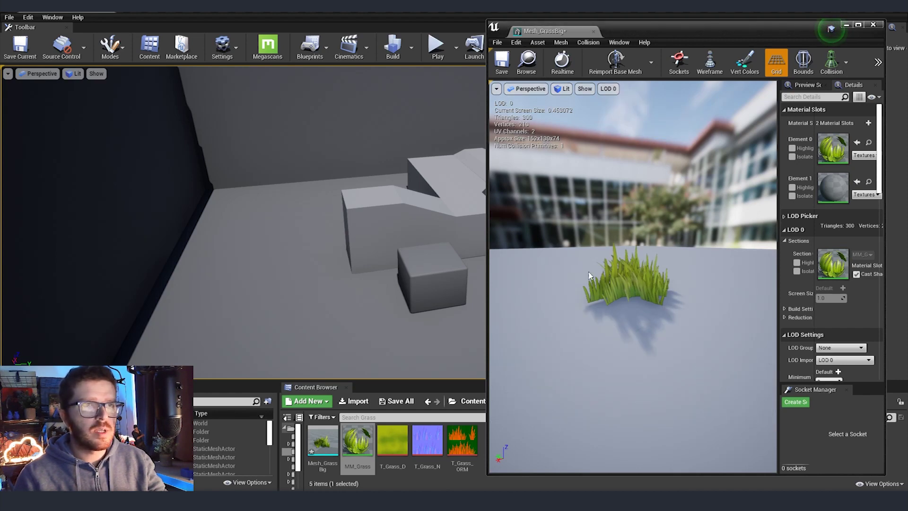
{"action": "left_click", "coordinate": [608, 89]}
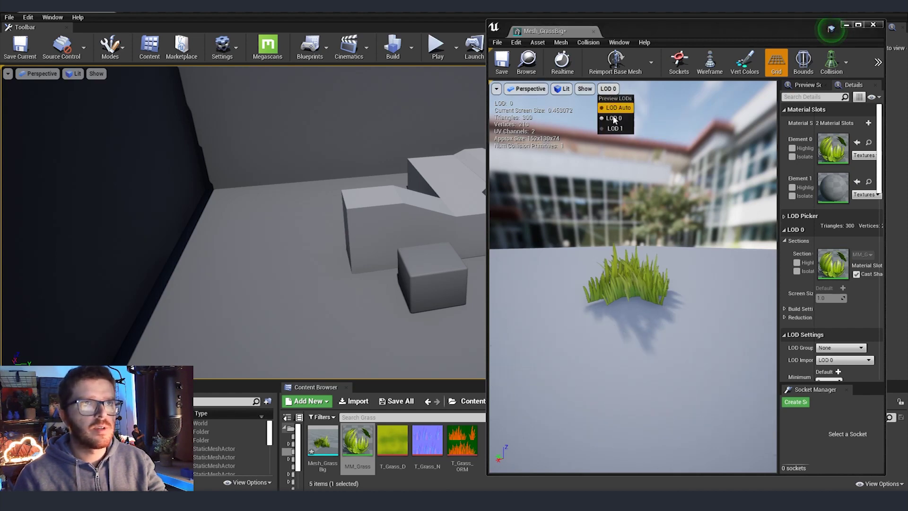
{"action": "left_click", "coordinate": [615, 129]}
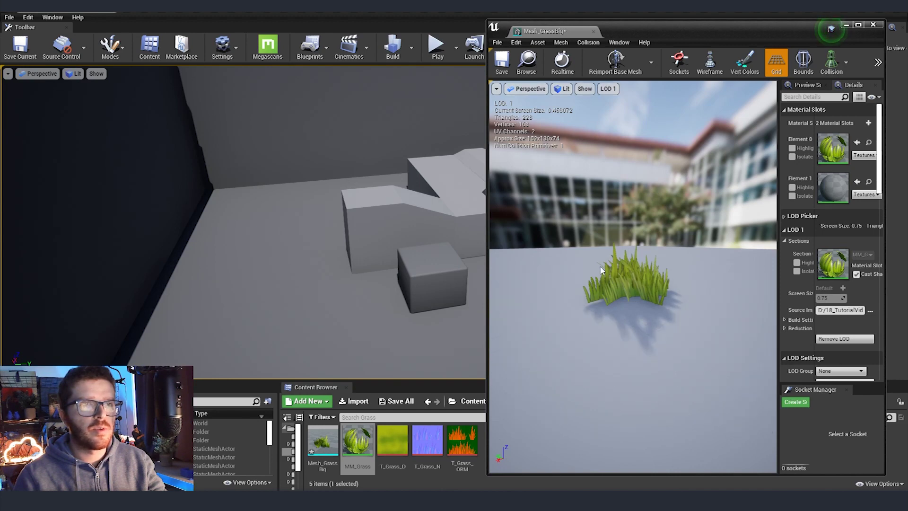
{"action": "left_click_drag", "start_coordinate": [608, 279], "coordinate": [605, 281]}
{"action": "left_click", "coordinate": [608, 89]}
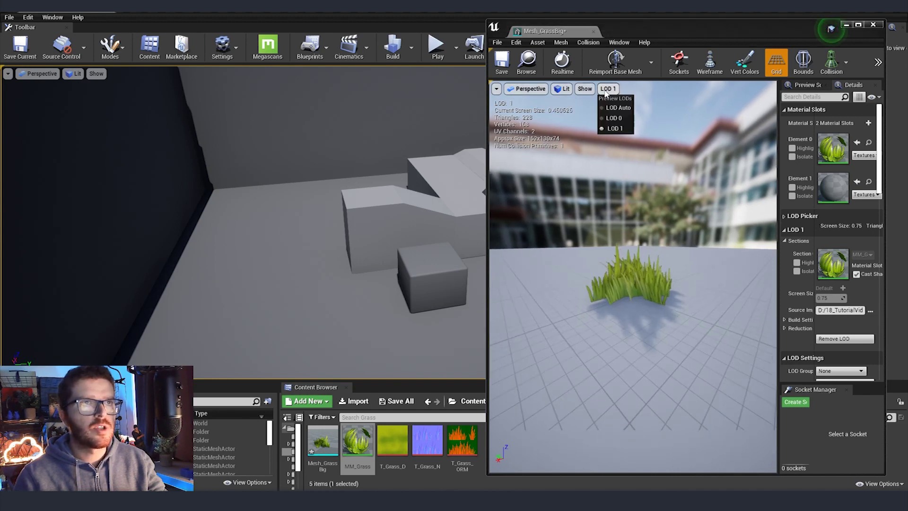
{"action": "left_click", "coordinate": [613, 112]}
{"action": "left_click_drag", "start_coordinate": [619, 227], "coordinate": [620, 284]}
{"action": "left_click_drag", "start_coordinate": [650, 232], "coordinate": [649, 190]}
Import the LOD level 2 mesh into Mesh_GrassBig and cancel the file selection for LOD level 3.
{"action": "left_click", "coordinate": [838, 361]}
{"action": "left_click", "coordinate": [847, 380]}
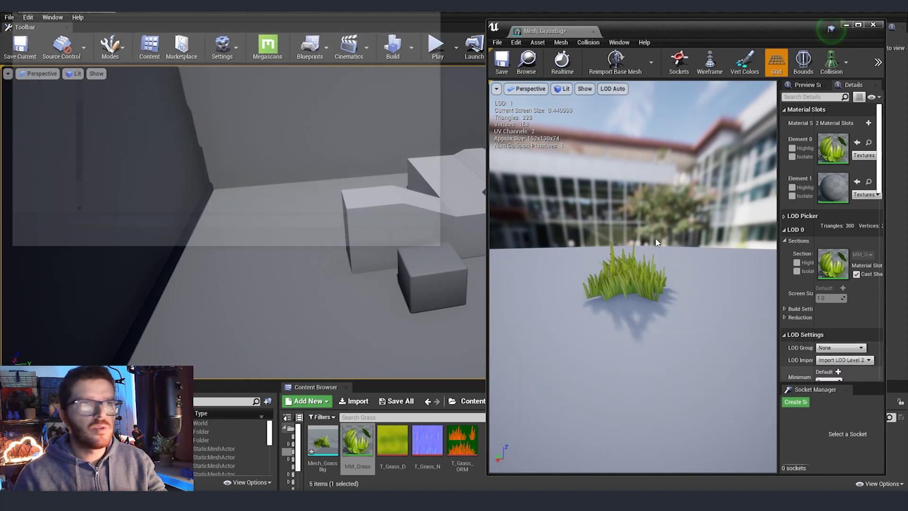
{"action": "left_click", "coordinate": [848, 360]}
{"action": "left_click", "coordinate": [847, 388]}
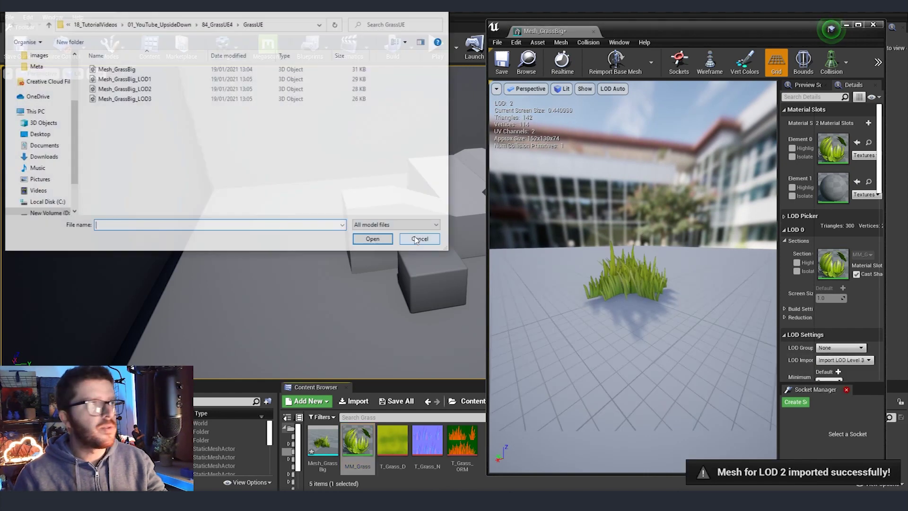
{"action": "left_click", "coordinate": [420, 240]}
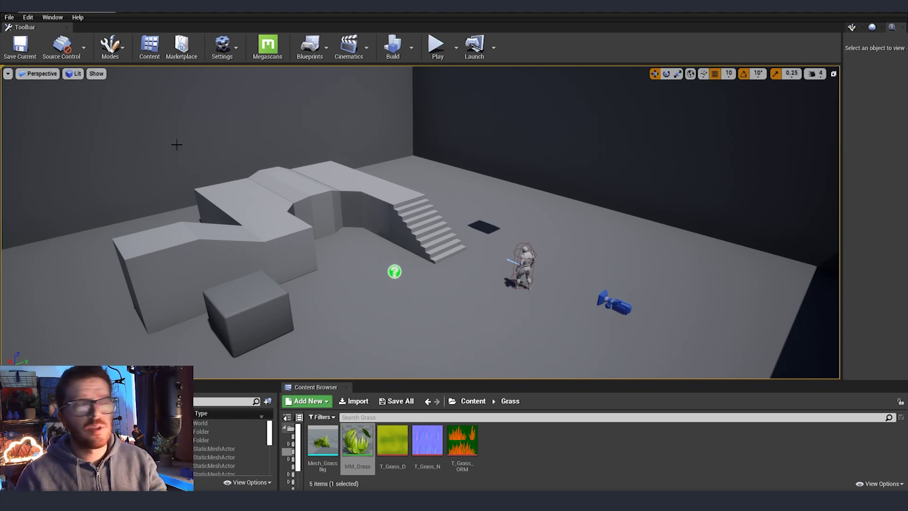
Switch the level editor to Foliage mode and add Mesh_GrassBig as a foliage type.
{"action": "left_click", "coordinate": [124, 57]}
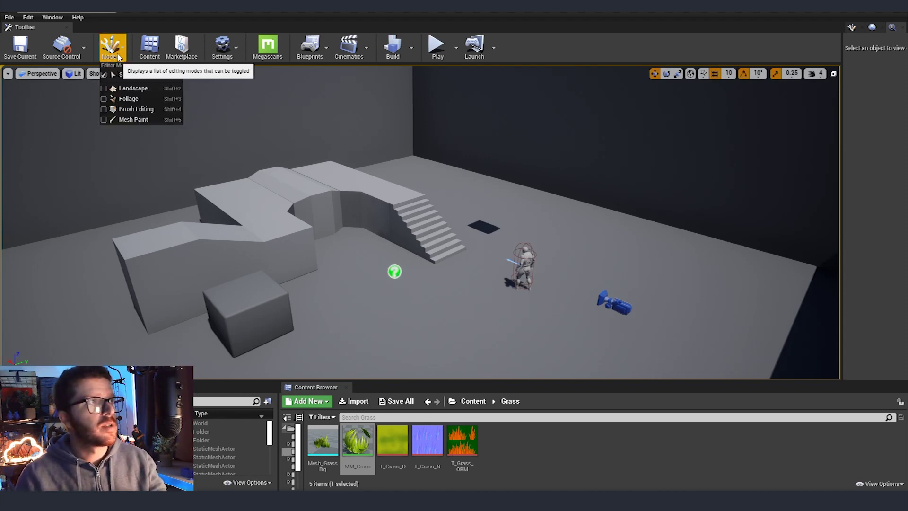
{"action": "left_click", "coordinate": [130, 101]}
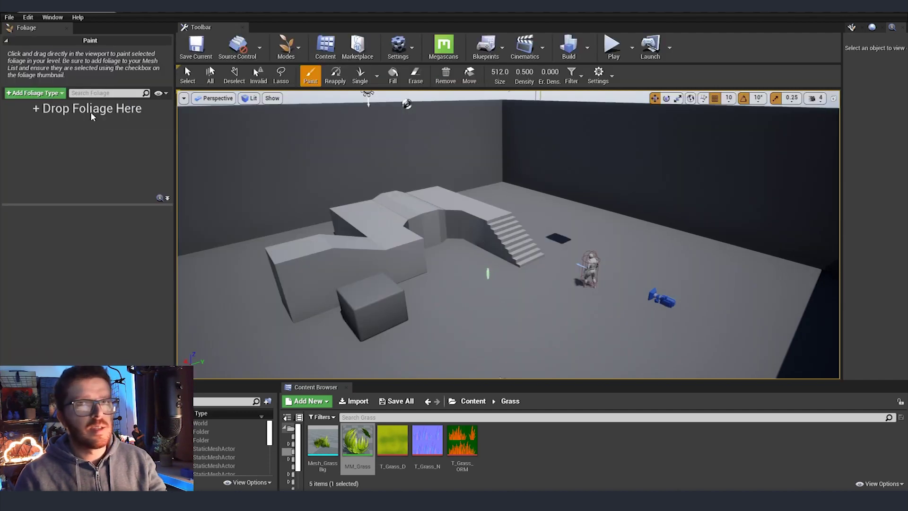
{"action": "left_click_drag", "start_coordinate": [322, 440], "coordinate": [83, 161]}
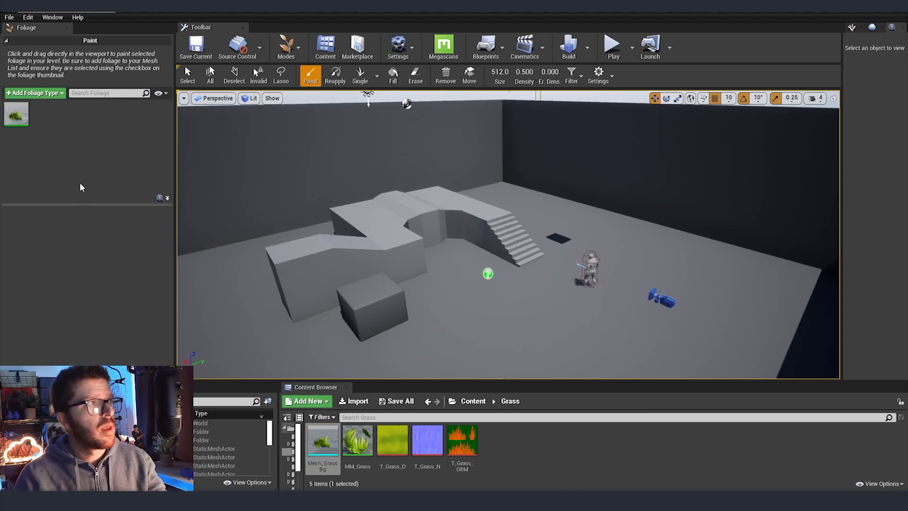
Paint grass clumps across the open floor beside the stairs with the 512 size foliage brush.
{"action": "mouse_move", "coordinate": [548, 290]}
{"action": "right_mouse_down"}
{"action": "mouse_move", "coordinate": [592, 291]}
{"action": "mouse_move", "coordinate": [552, 249]}
{"action": "right_mouse_up"}
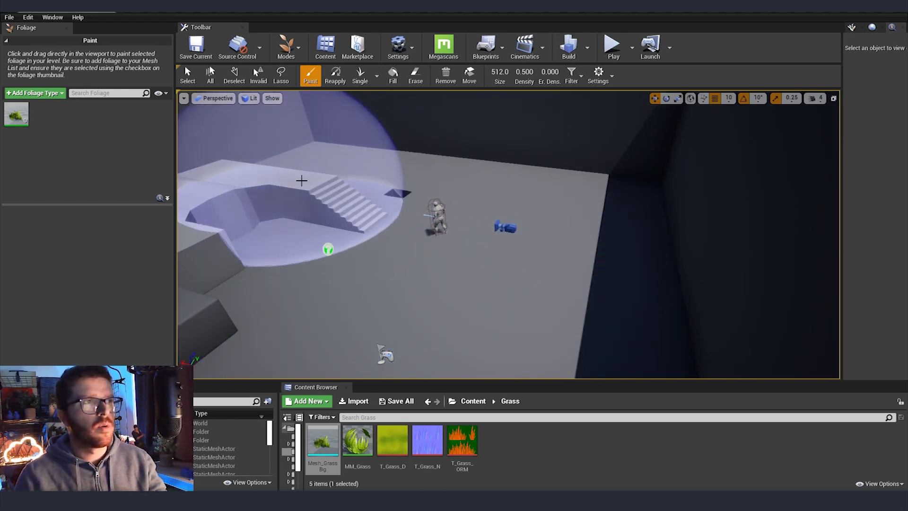
{"action": "mouse_move", "coordinate": [492, 211]}
{"action": "right_mouse_down"}
{"action": "mouse_move", "coordinate": [530, 233]}
{"action": "mouse_move", "coordinate": [527, 219]}
{"action": "right_mouse_up"}
{"action": "mouse_move", "coordinate": [527, 219]}
{"action": "left_mouse_down"}
{"action": "mouse_move", "coordinate": [549, 199]}
{"action": "mouse_move", "coordinate": [605, 208]}
{"action": "left_mouse_up"}
{"action": "mouse_move", "coordinate": [530, 222]}
{"action": "right_mouse_down"}
{"action": "mouse_move", "coordinate": [558, 227]}
{"action": "mouse_move", "coordinate": [531, 235]}
{"action": "mouse_move", "coordinate": [560, 257]}
{"action": "right_mouse_up"}
{"action": "left_click", "coordinate": [531, 238]}
{"action": "left_click", "coordinate": [618, 278]}
{"action": "right_click_drag", "start_coordinate": [618, 278], "coordinate": [682, 282]}
Reduce the foliage brush size to 201.9 and paint more grass clumps into gaps on the floor.
{"action": "key", "text": "bracketleft"}
{"action": "key", "text": "bracketleft"}
{"action": "key", "text": "bracketleft"}
{"action": "key", "text": "bracketleft"}
{"action": "key", "text": "bracketleft"}
{"action": "key", "text": "bracketleft"}
{"action": "key", "text": "bracketleft"}
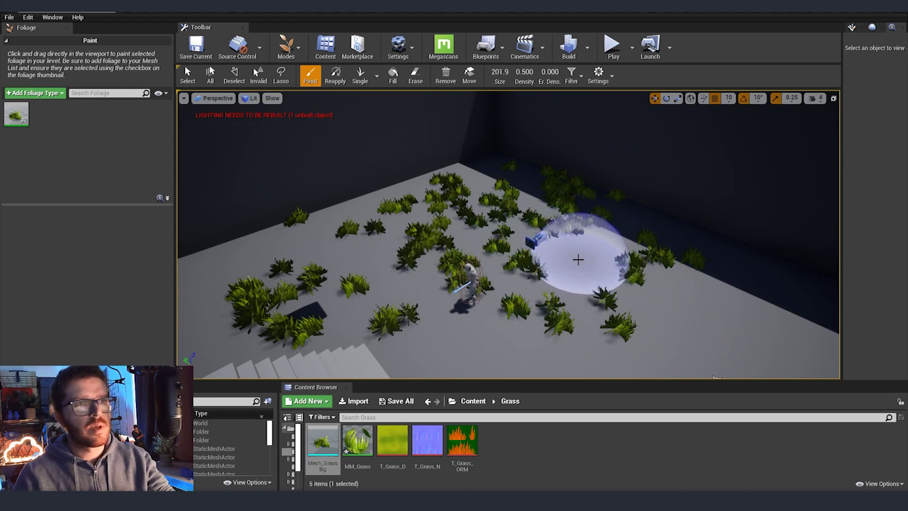
{"action": "left_click", "coordinate": [345, 247]}
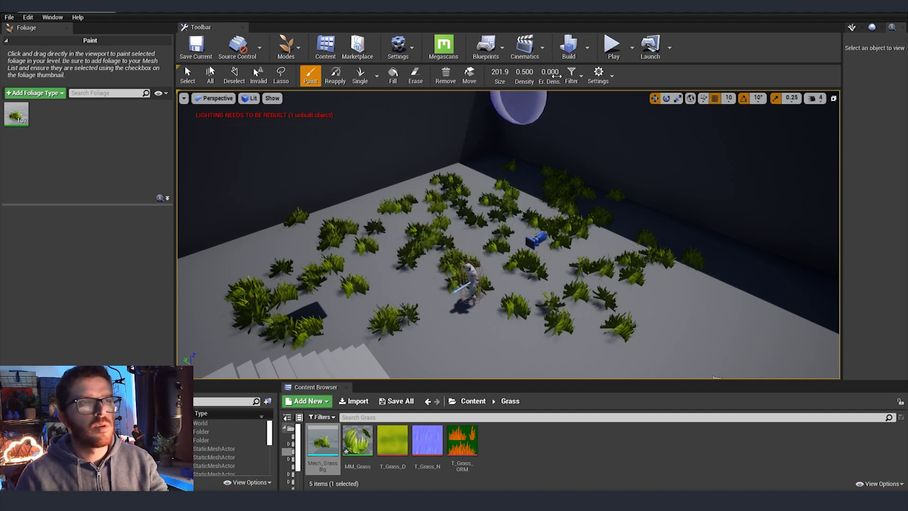
{"action": "left_click", "coordinate": [423, 226]}
{"action": "mouse_move", "coordinate": [505, 179]}
{"action": "right_mouse_down"}
{"action": "mouse_move", "coordinate": [591, 246]}
{"action": "mouse_move", "coordinate": [502, 179]}
{"action": "mouse_move", "coordinate": [541, 185]}
{"action": "right_mouse_up"}
{"action": "mouse_move", "coordinate": [567, 232]}
{"action": "right_mouse_down"}
{"action": "mouse_move", "coordinate": [473, 230]}
{"action": "mouse_move", "coordinate": [561, 224]}
{"action": "mouse_move", "coordinate": [529, 222]}
{"action": "right_mouse_up"}
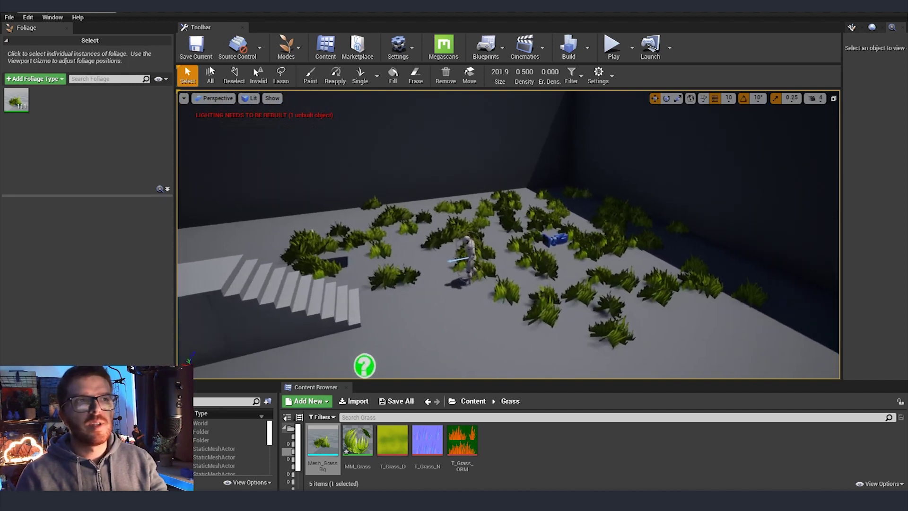
{"action": "right_click_drag", "start_coordinate": [490, 210], "coordinate": [486, 211]}
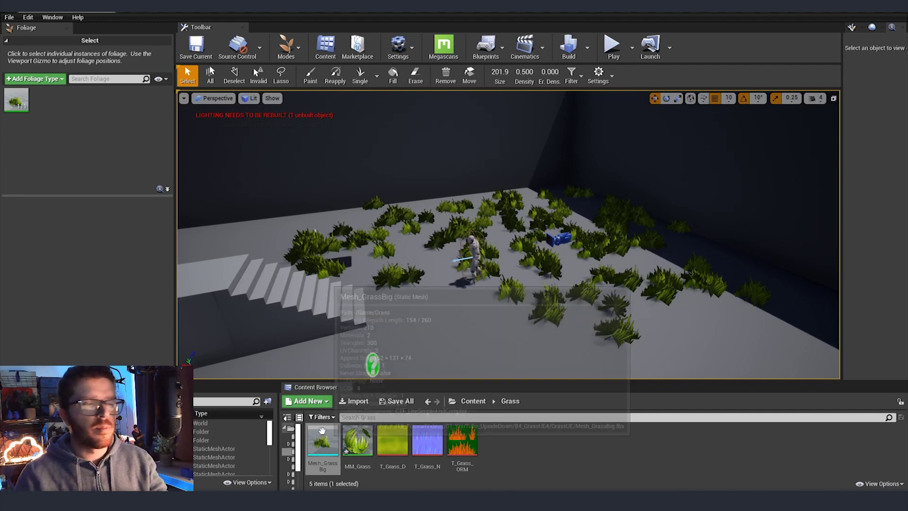
{"action": "mouse_move", "coordinate": [323, 444]}
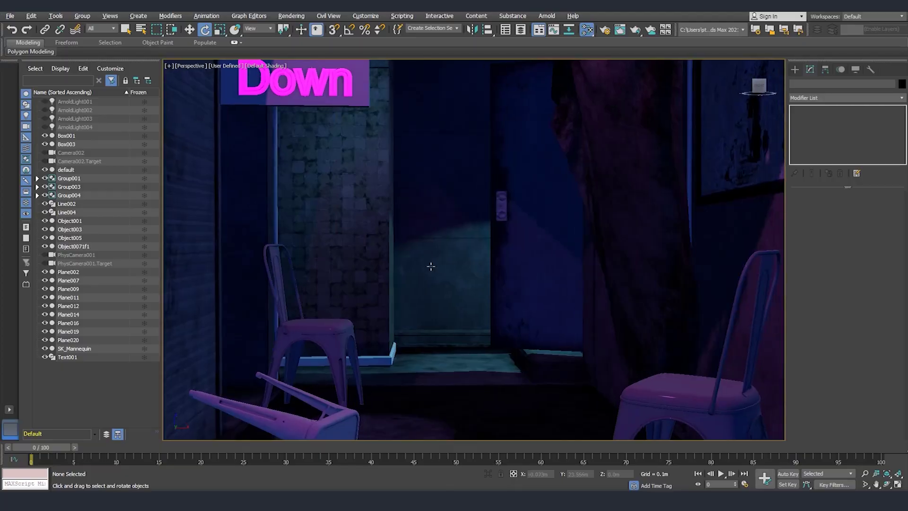
{"action": "middle_click_drag", "start_coordinate": [431, 267], "coordinate": [428, 269], "text": "alt"}
{"action": "middle_click_drag", "start_coordinate": [428, 269], "coordinate": [407, 280]}
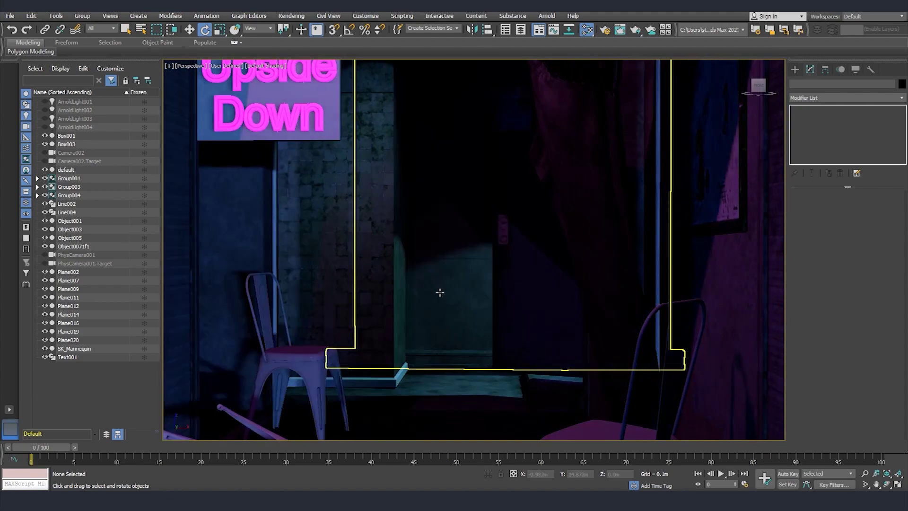
{"action": "key", "text": "F3"}
{"action": "key", "text": "F3"}
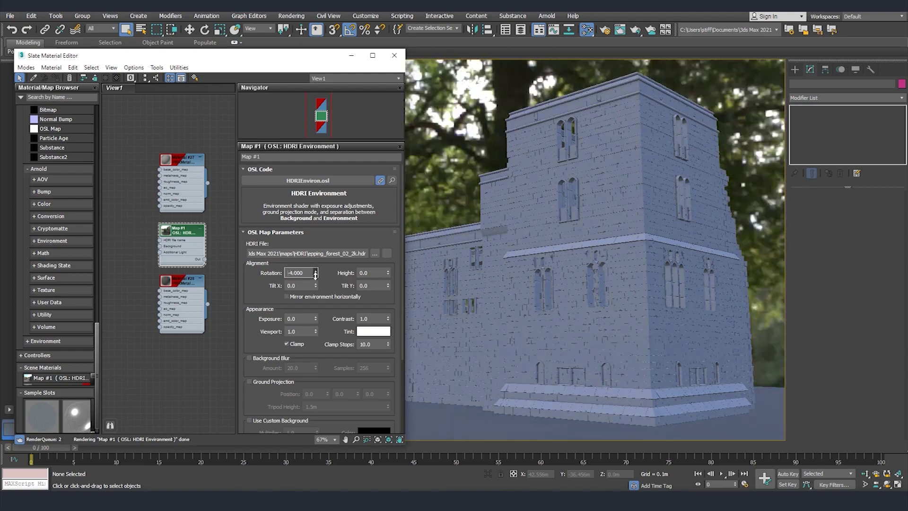
Adjust the rotation of the HDRI Environment map lighting the stone tower scene.
{"action": "left_click_drag", "start_coordinate": [315, 274], "coordinate": [312, 326]}
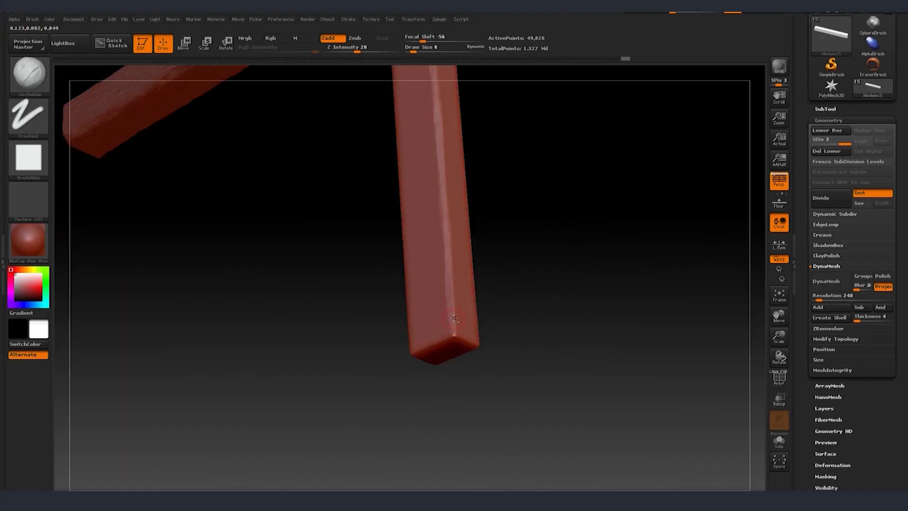